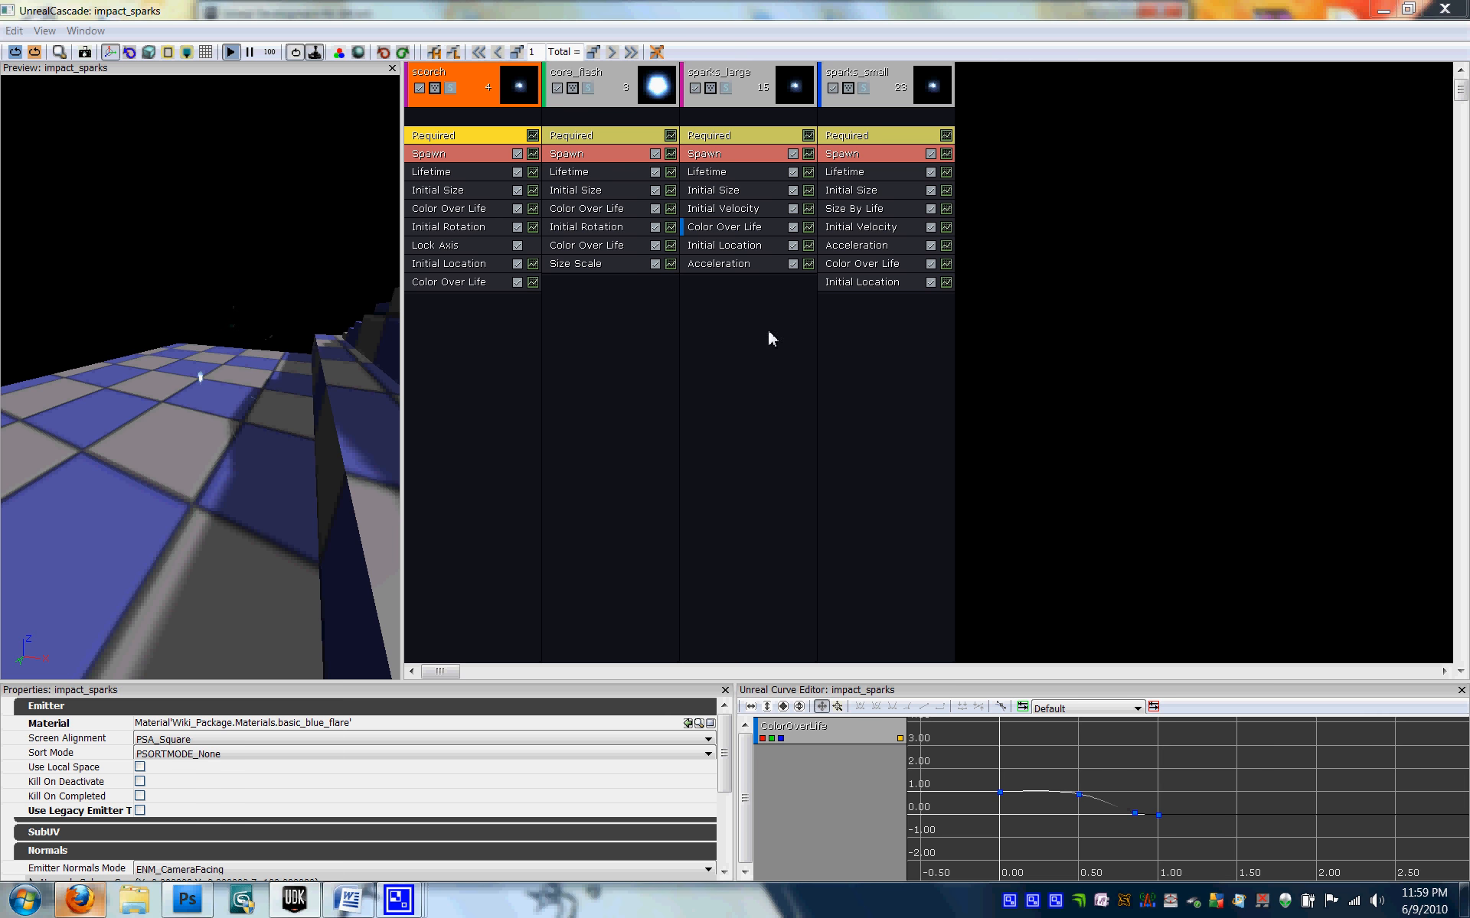
Add a new sprite emitter to the particle system and name it scorch
right_click(1013, 151)
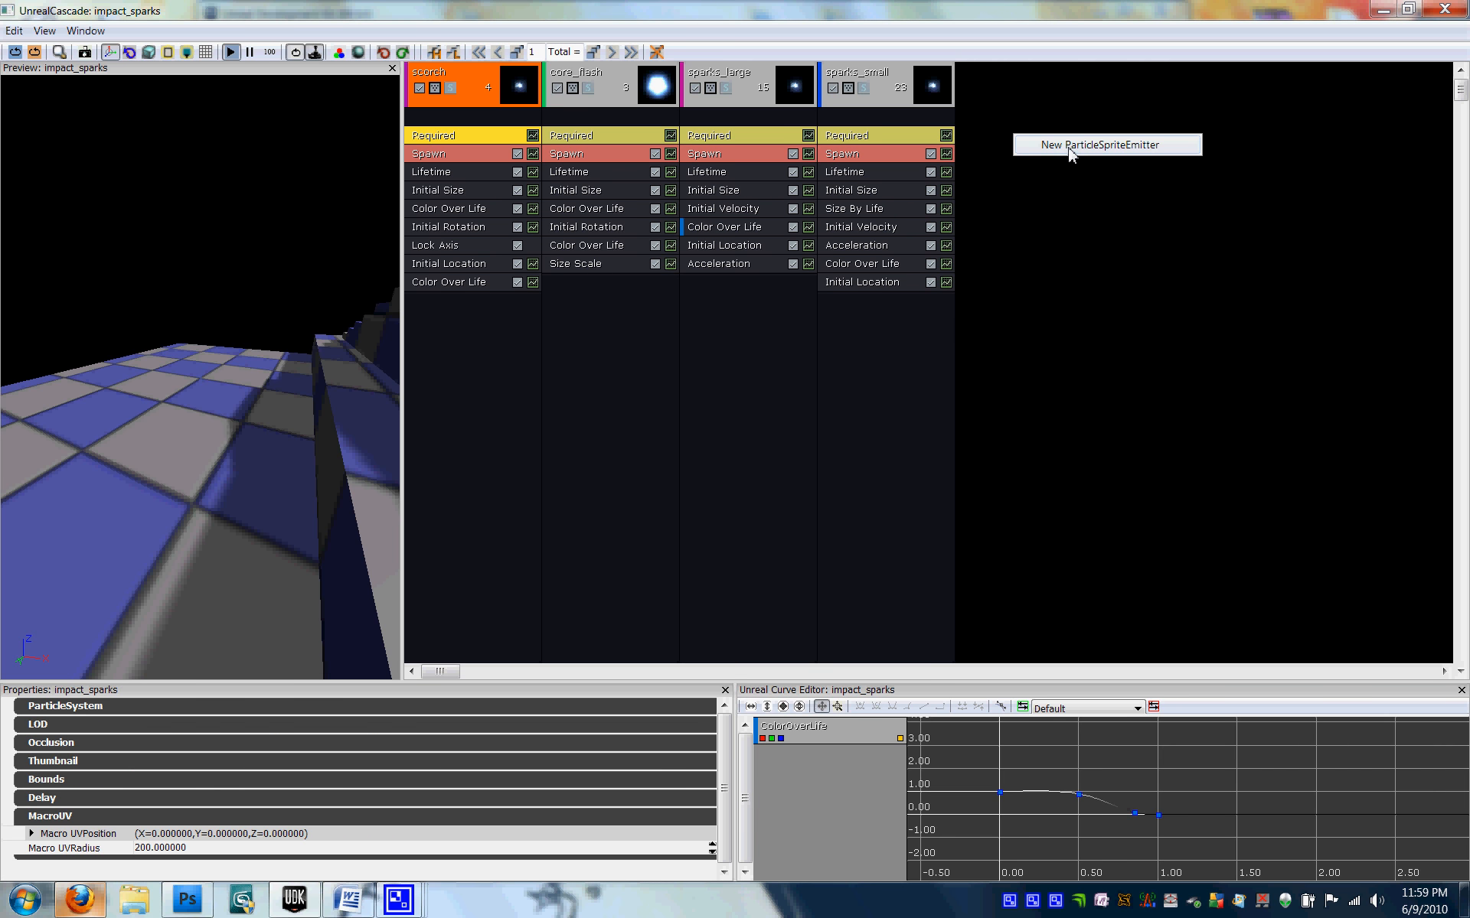
click(1067, 147)
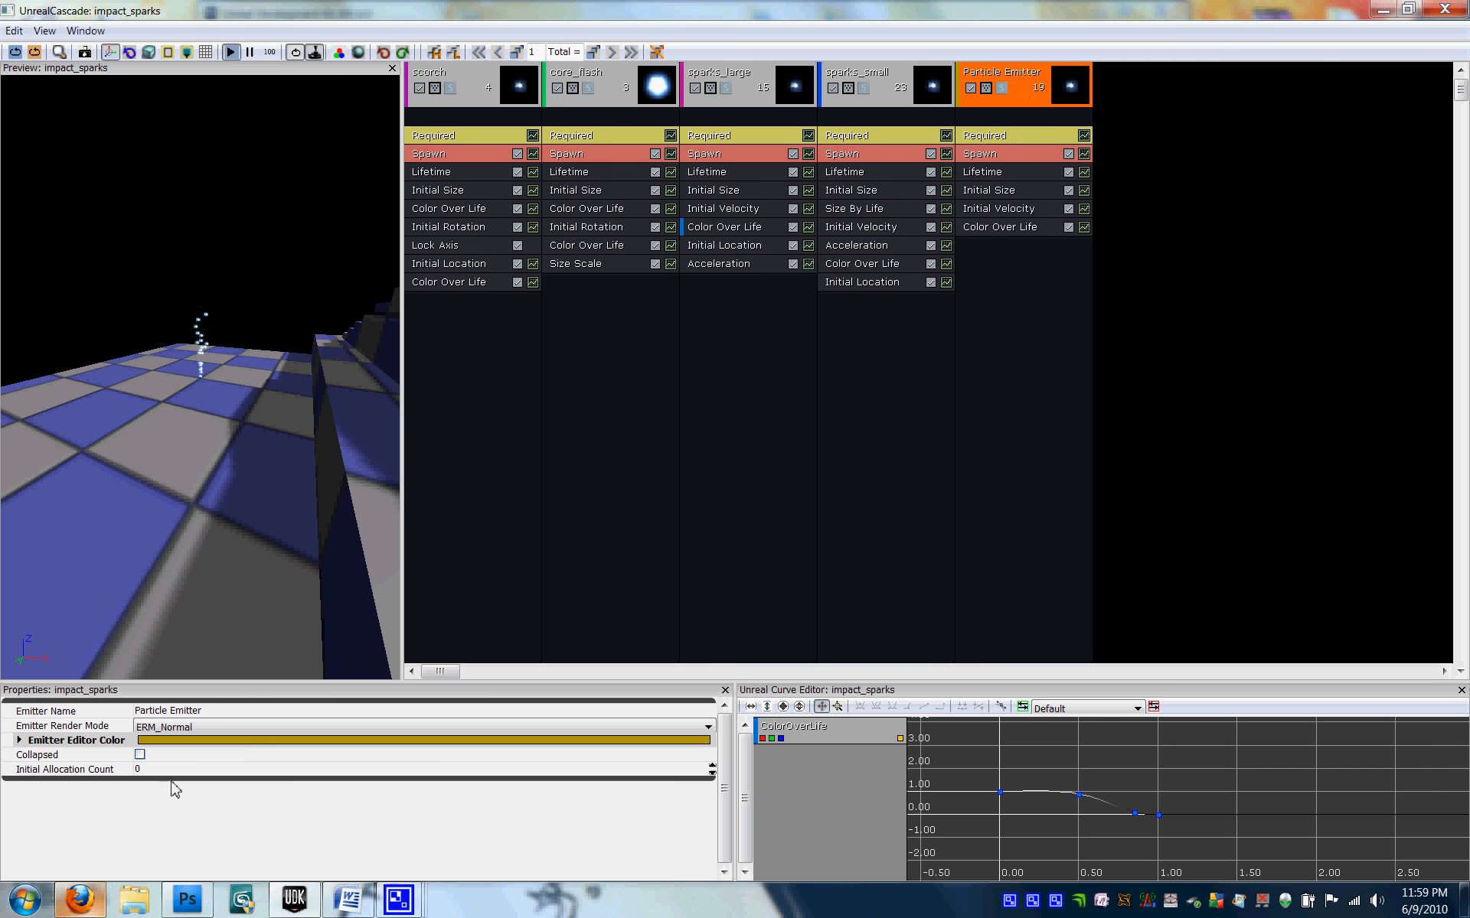
click(208, 718)
text(sco)
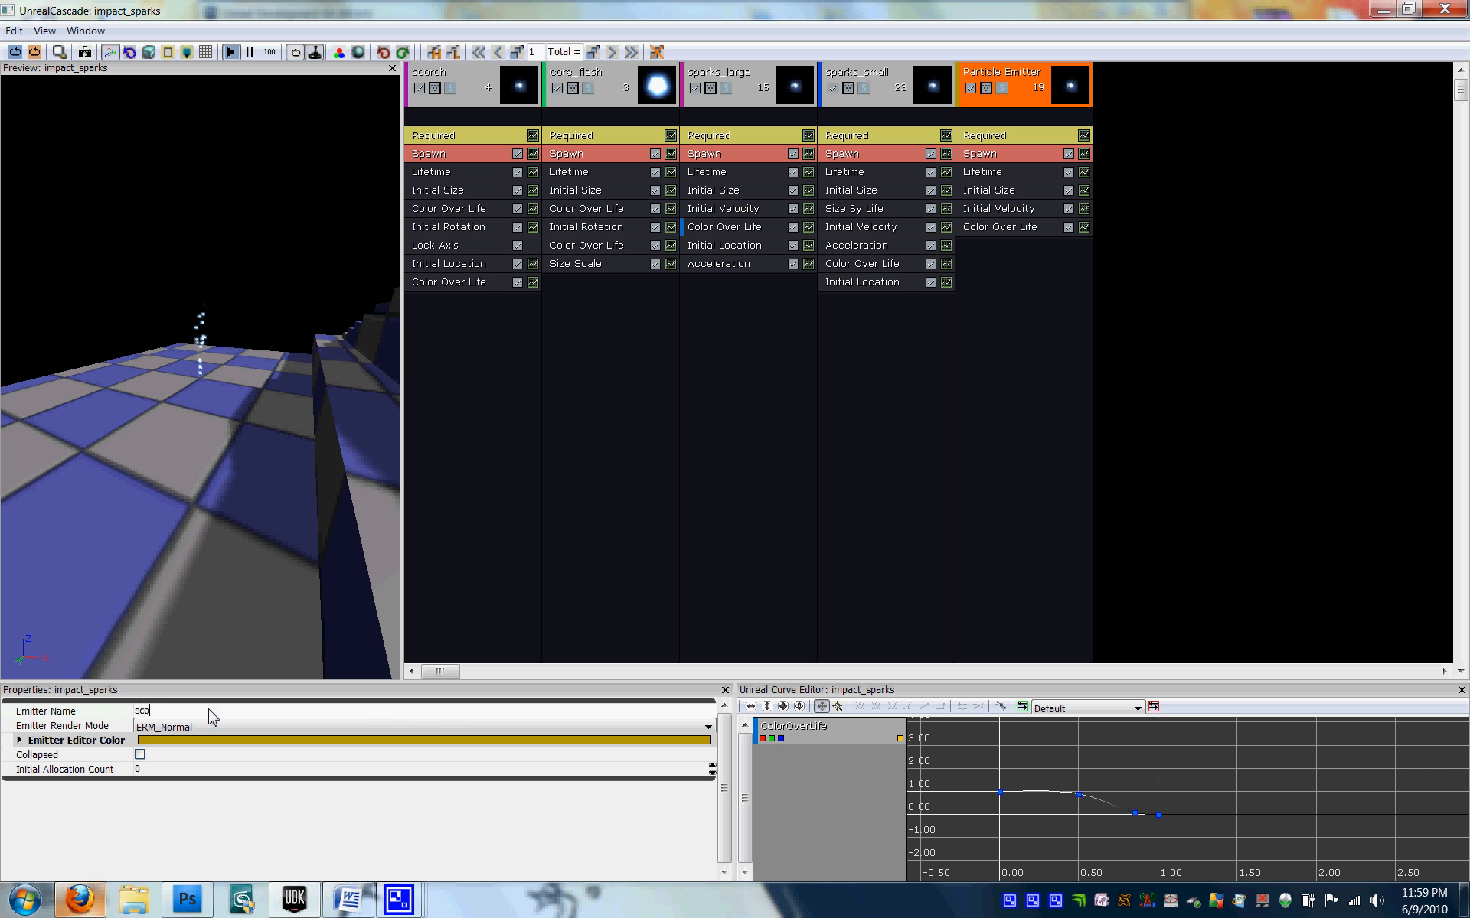
text(rch)
key(Return)
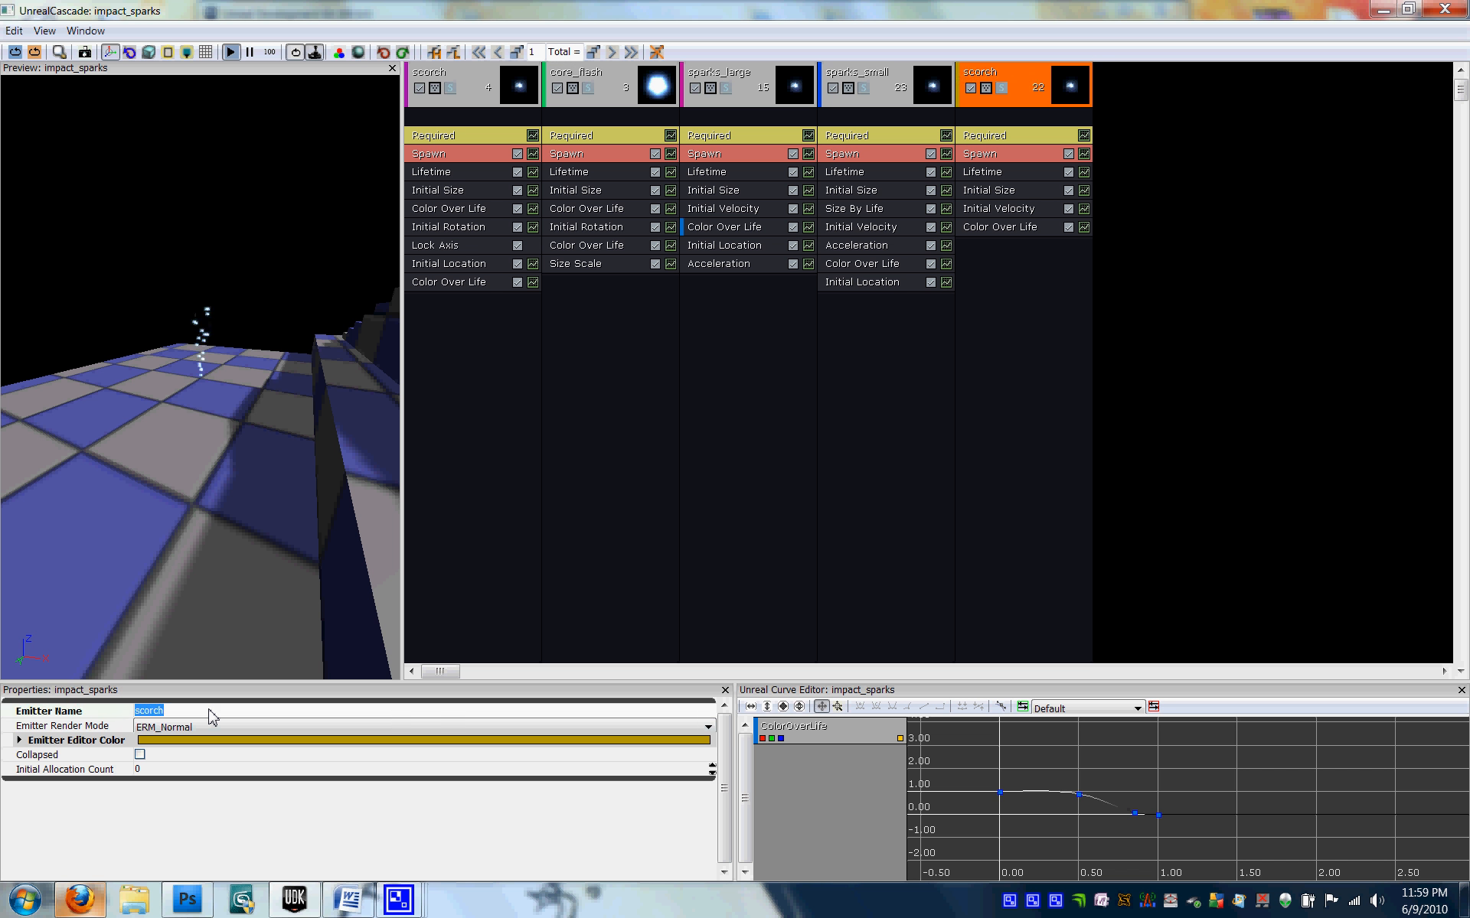
Check the new scorch emitter's material in the Content Browser, and set its emitter duration to 0.1 with 1 loop
click(987, 141)
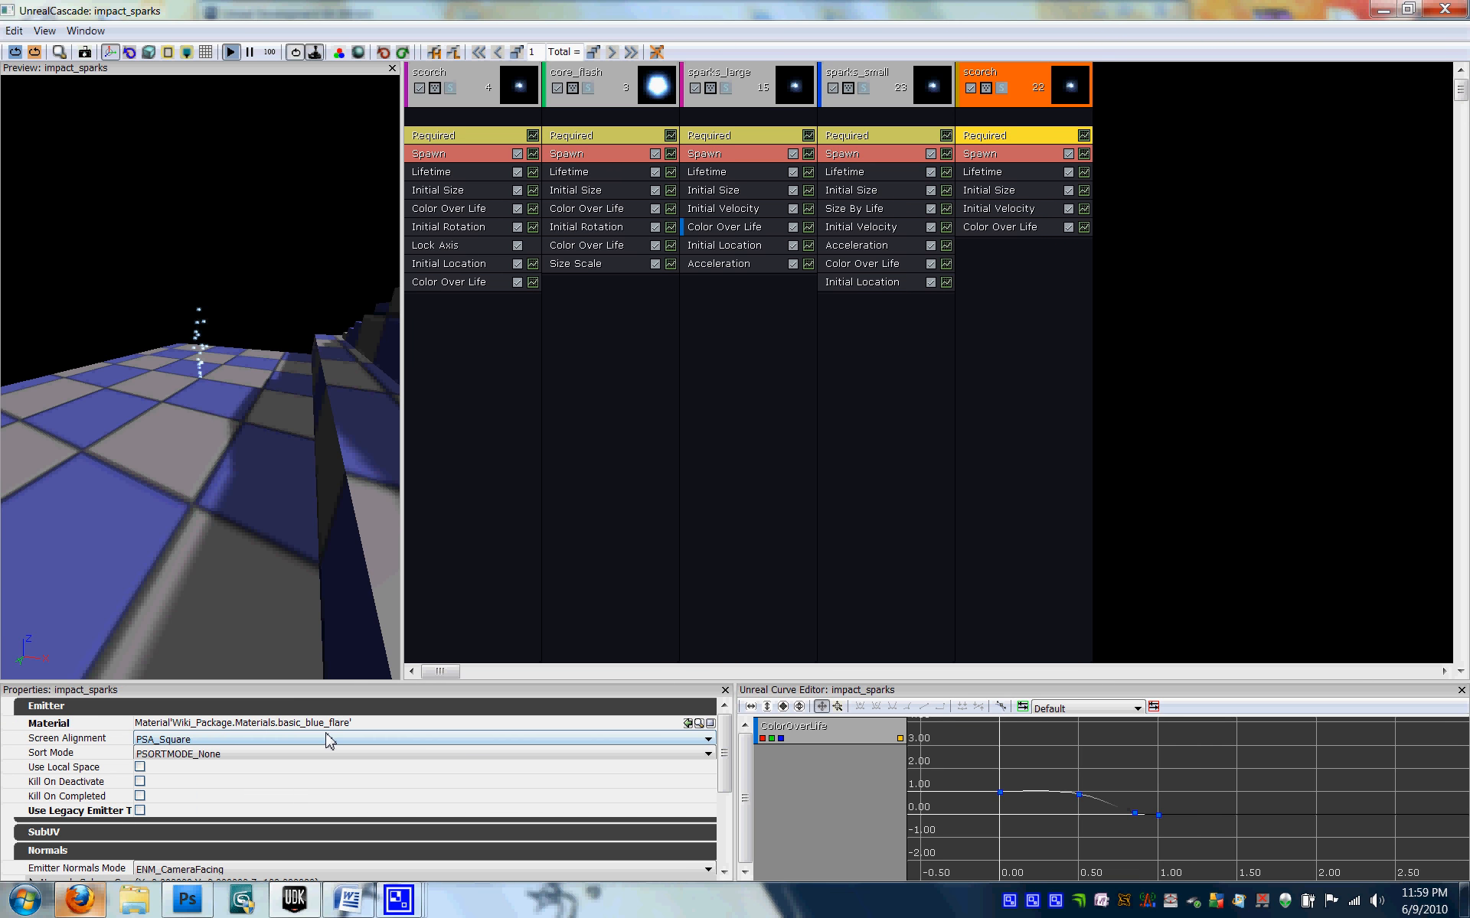
click(699, 723)
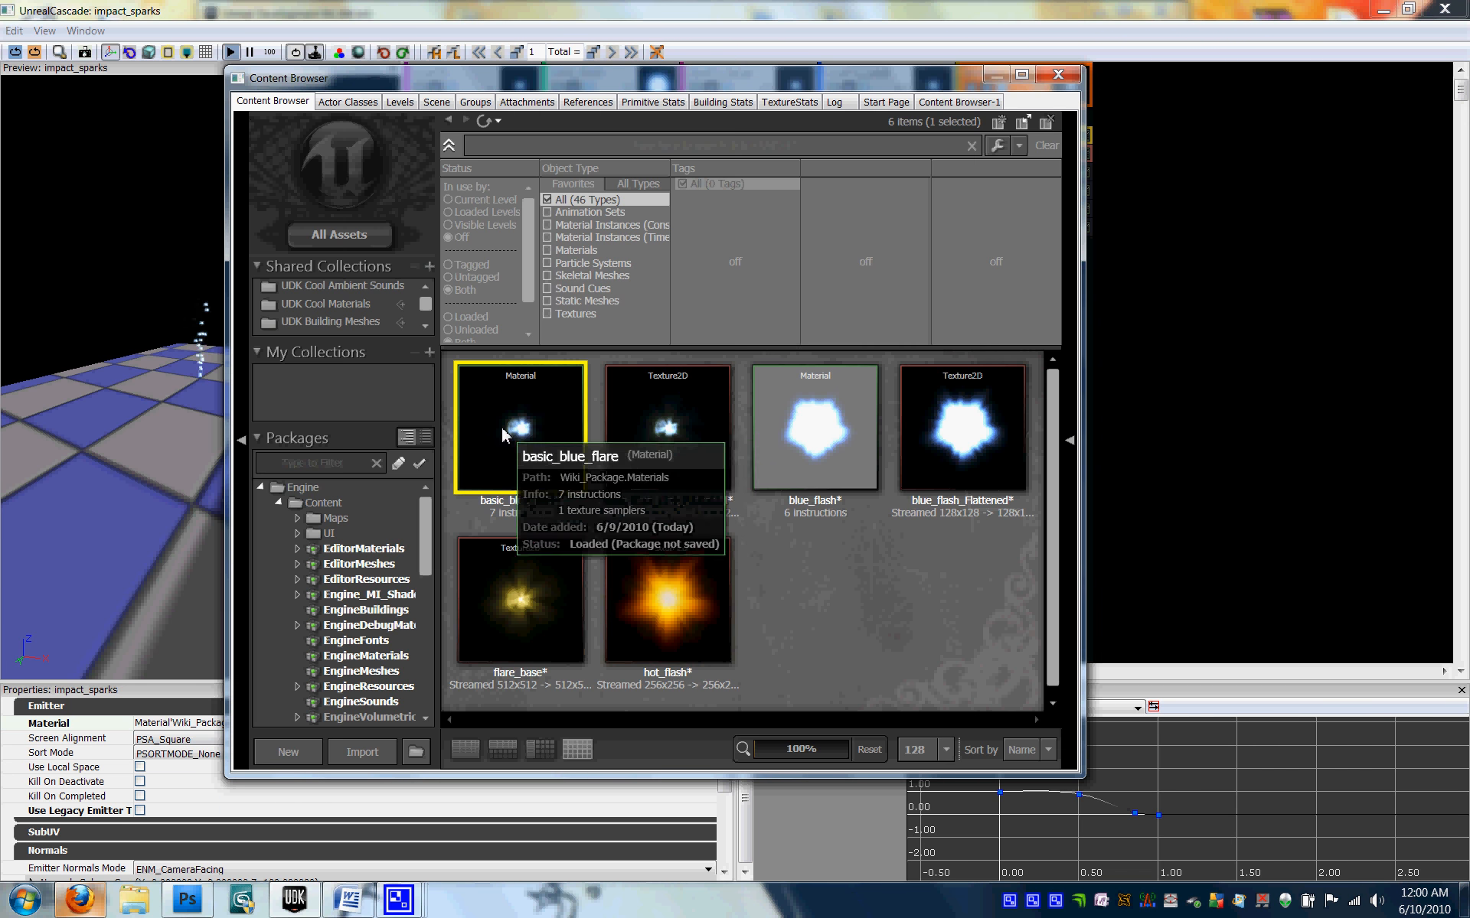
click(1058, 74)
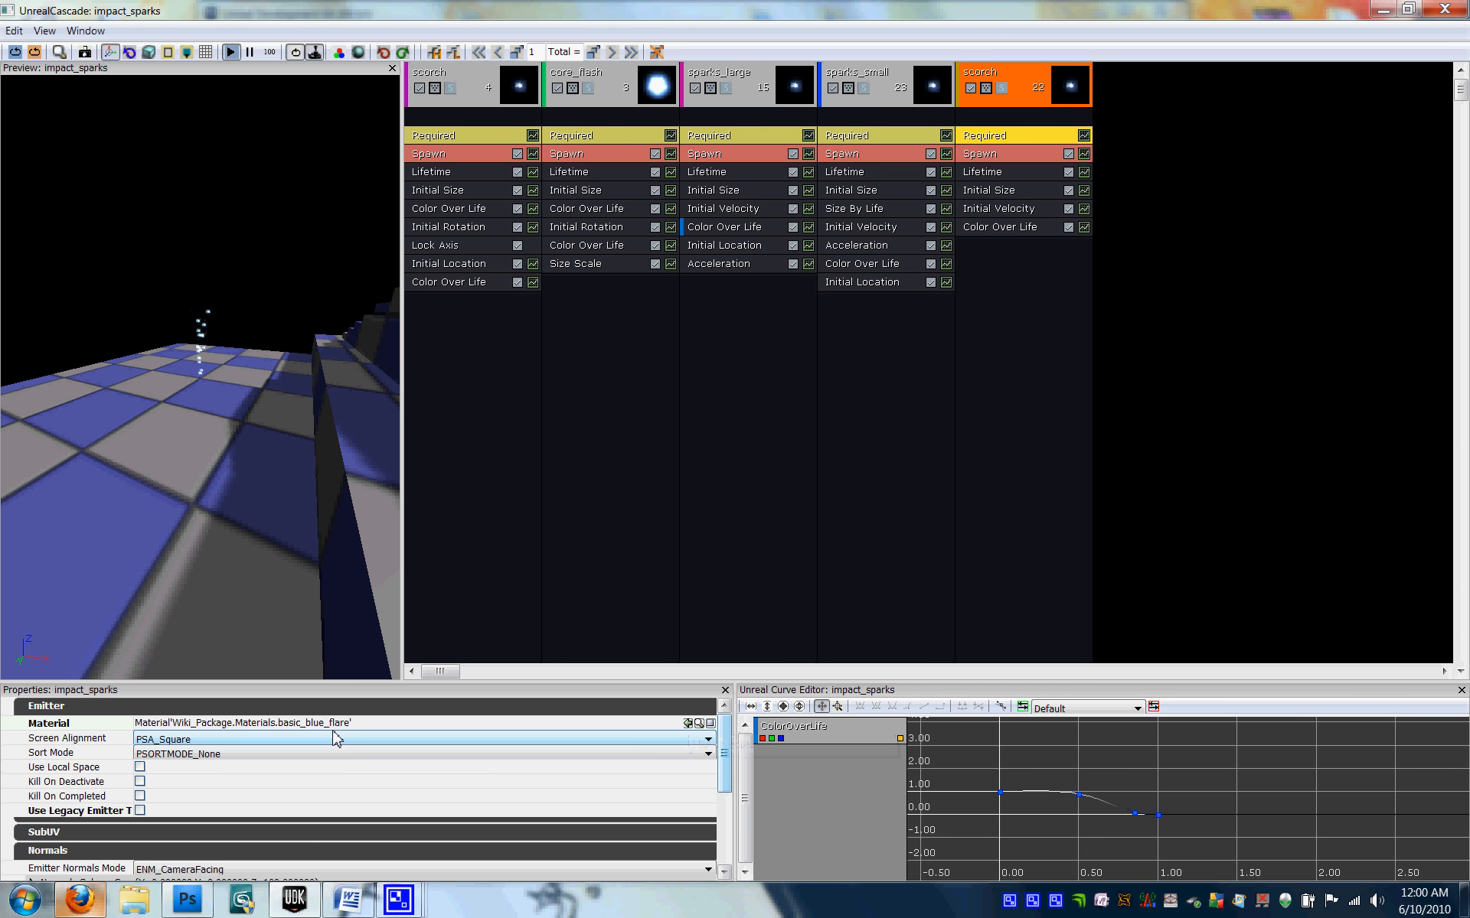
scroll(331, 750, down, 4)
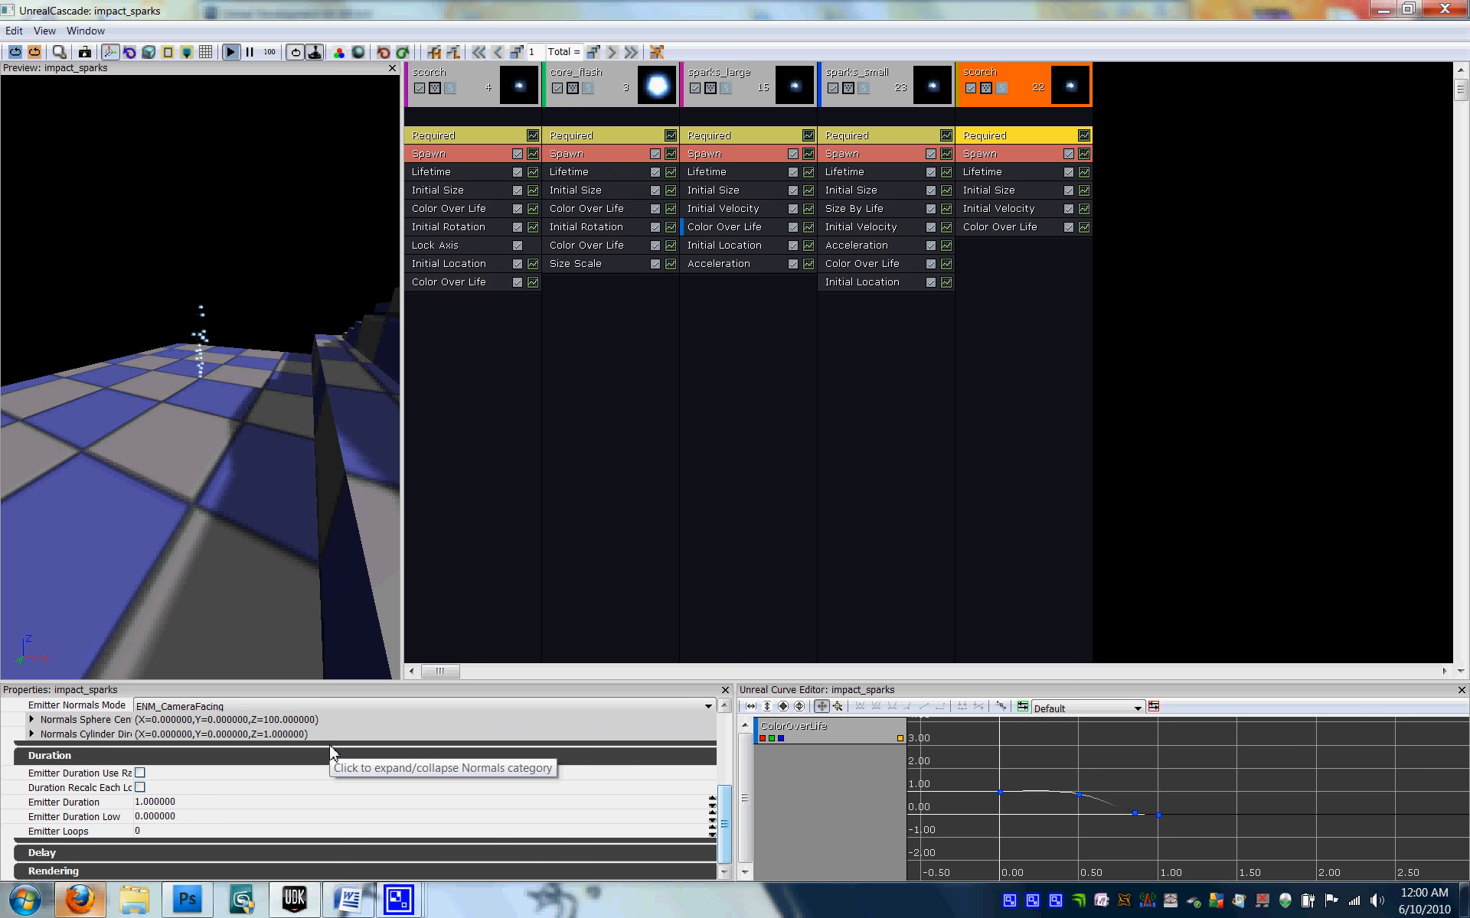
click(170, 804)
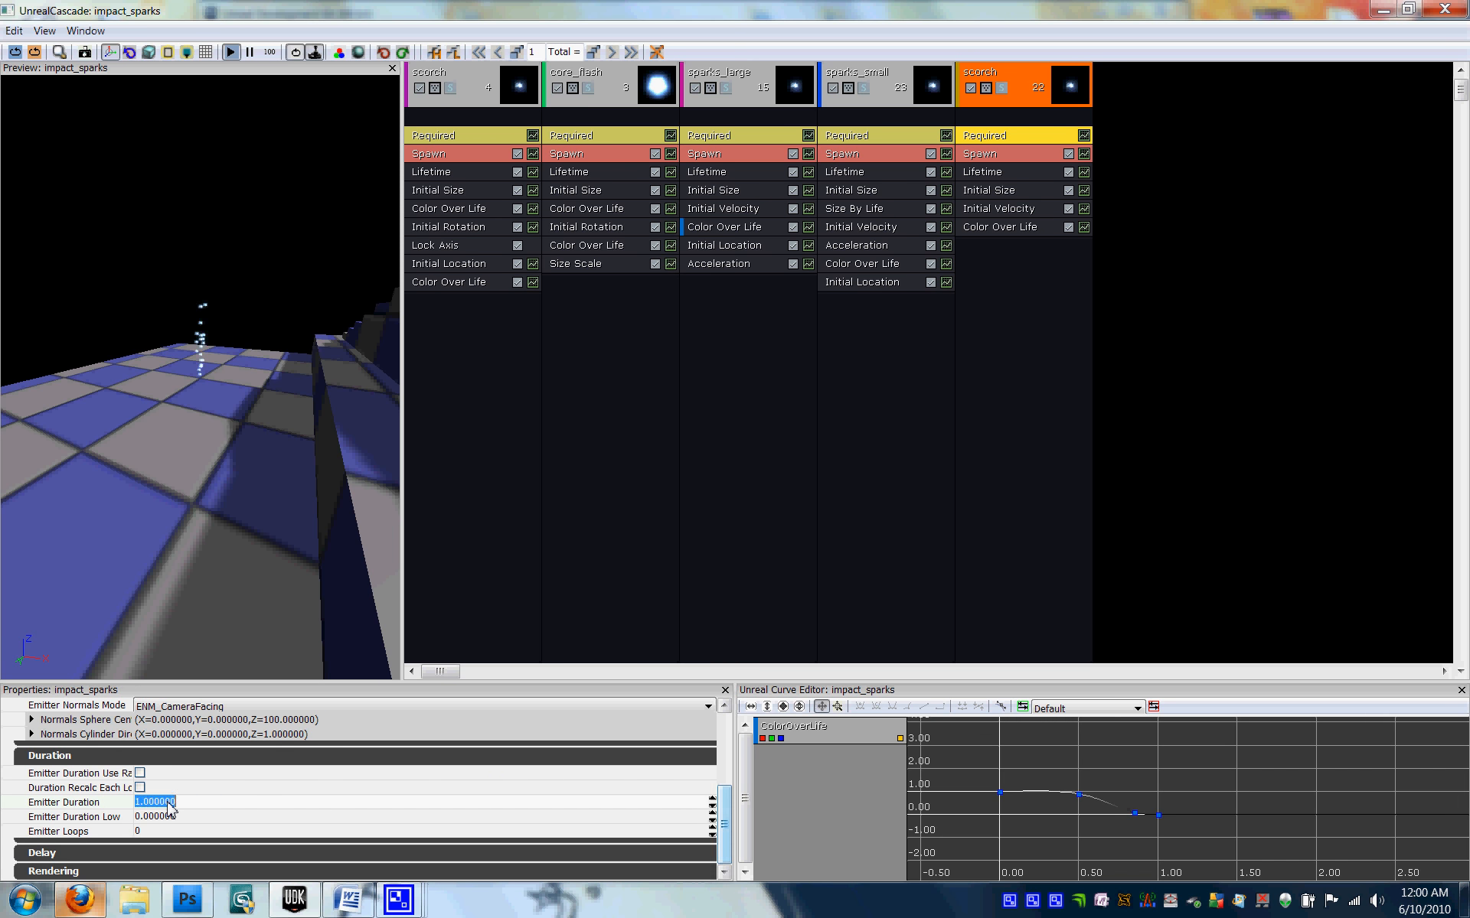
text(.1)
click(149, 832)
text(1)
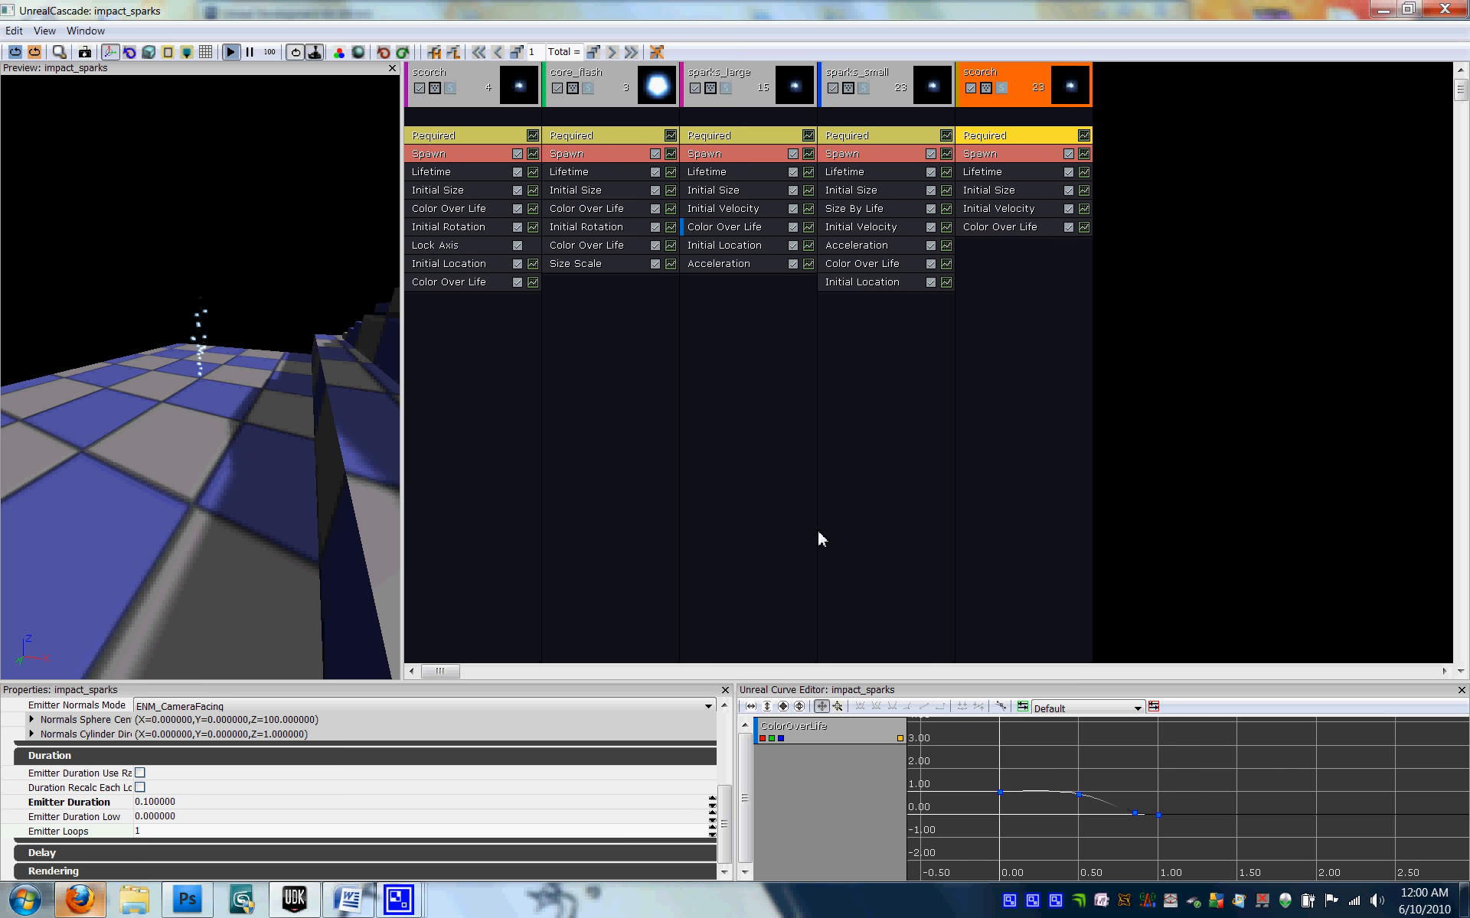
Delete the Initial Velocity module from the new scorch emitter and set its constant spawn rate to 0
right_click(985, 209)
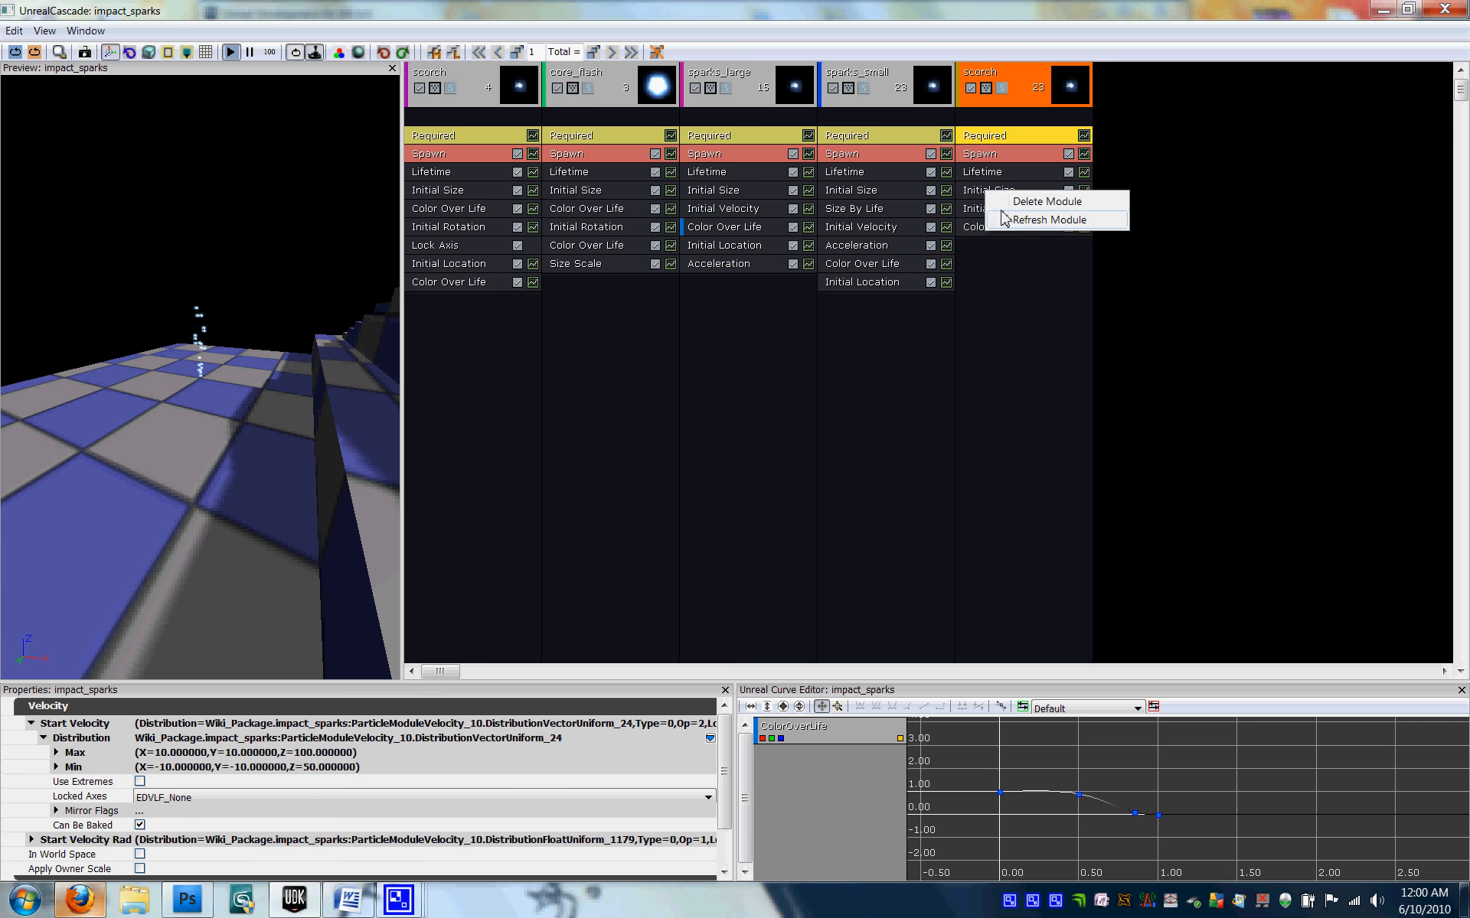
click(999, 203)
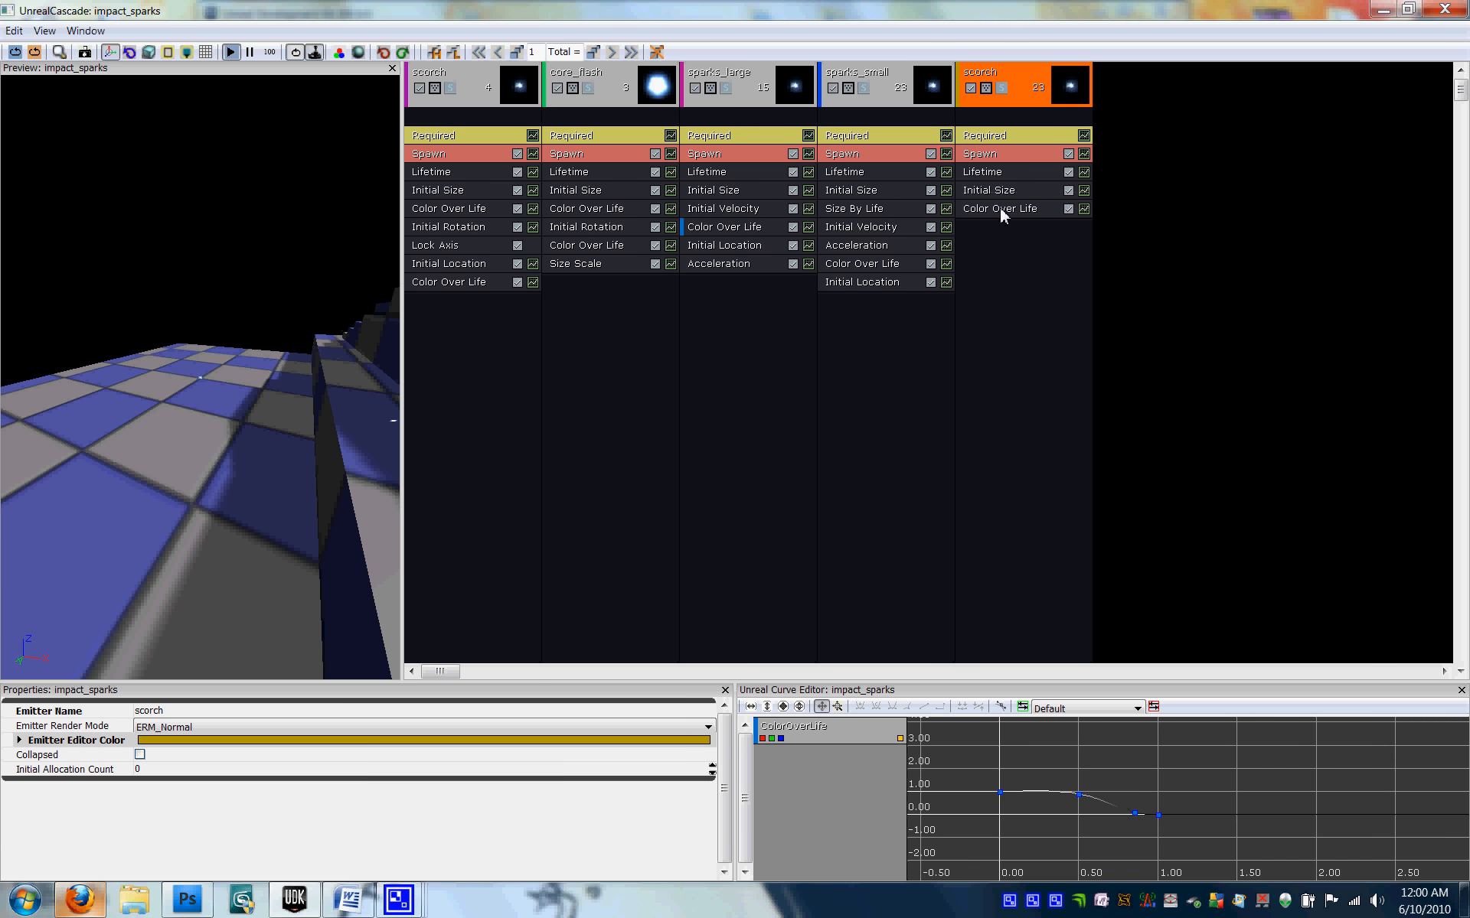
click(977, 153)
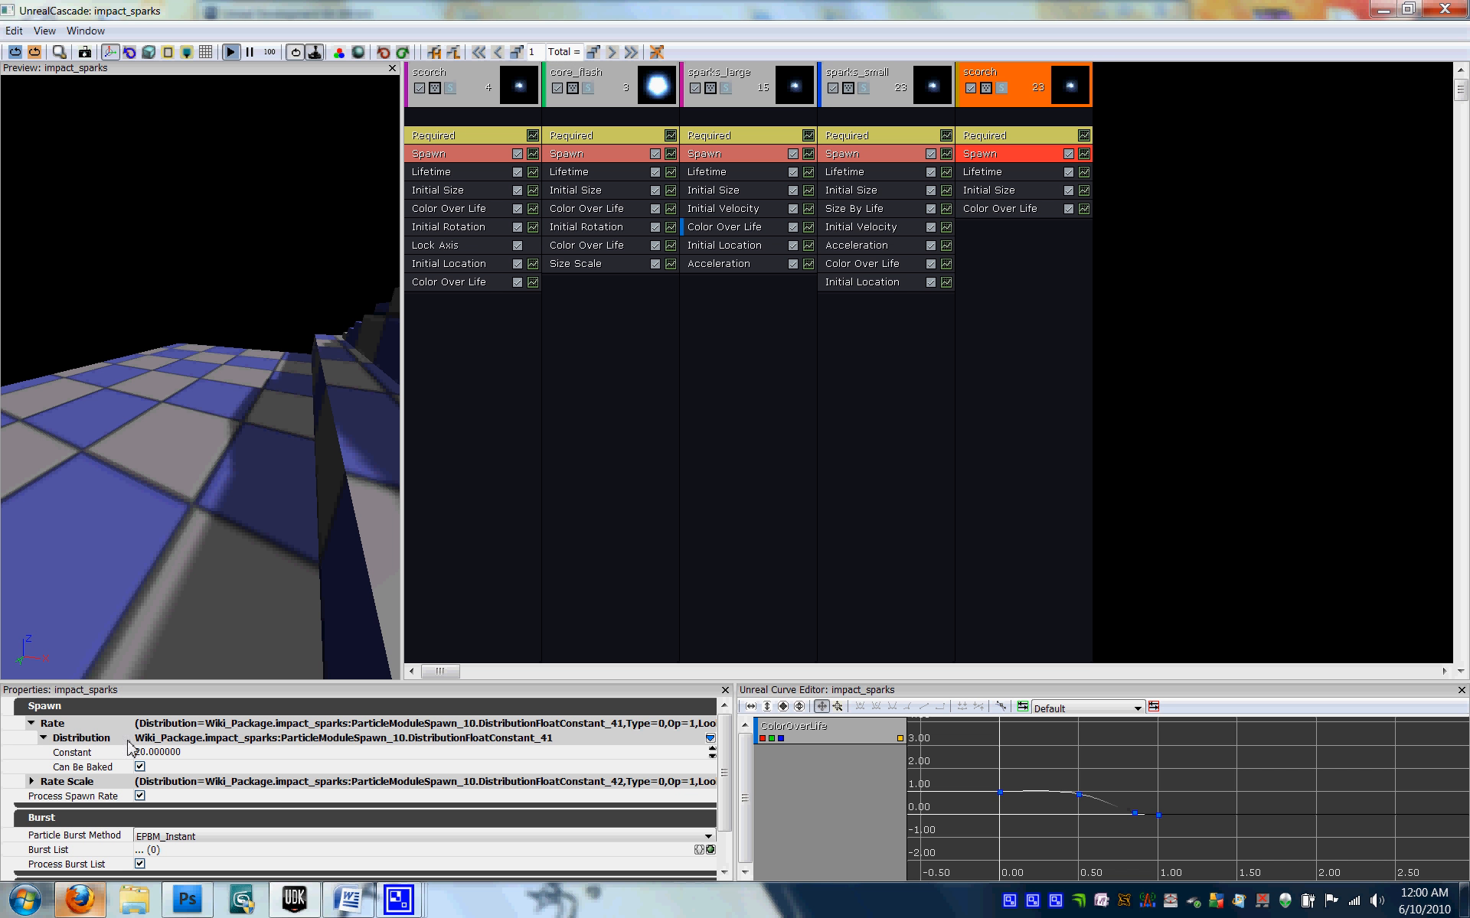
click(151, 754)
text(0)
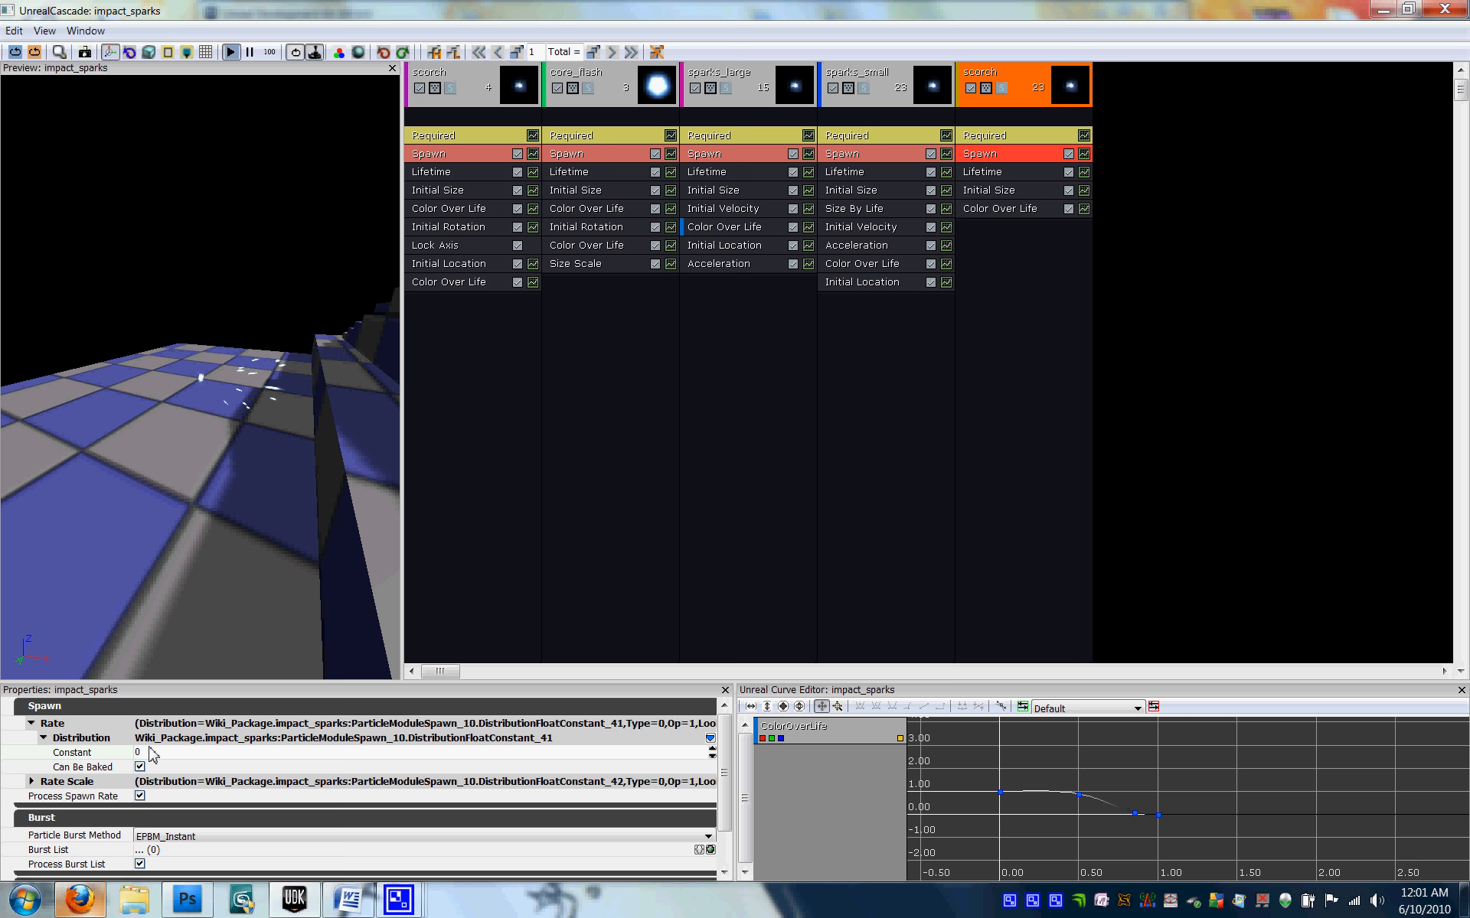
Add a burst list entry to the new scorch emitter's Spawn module with Count 2 and Count Low 0
scroll(178, 756, down, 3)
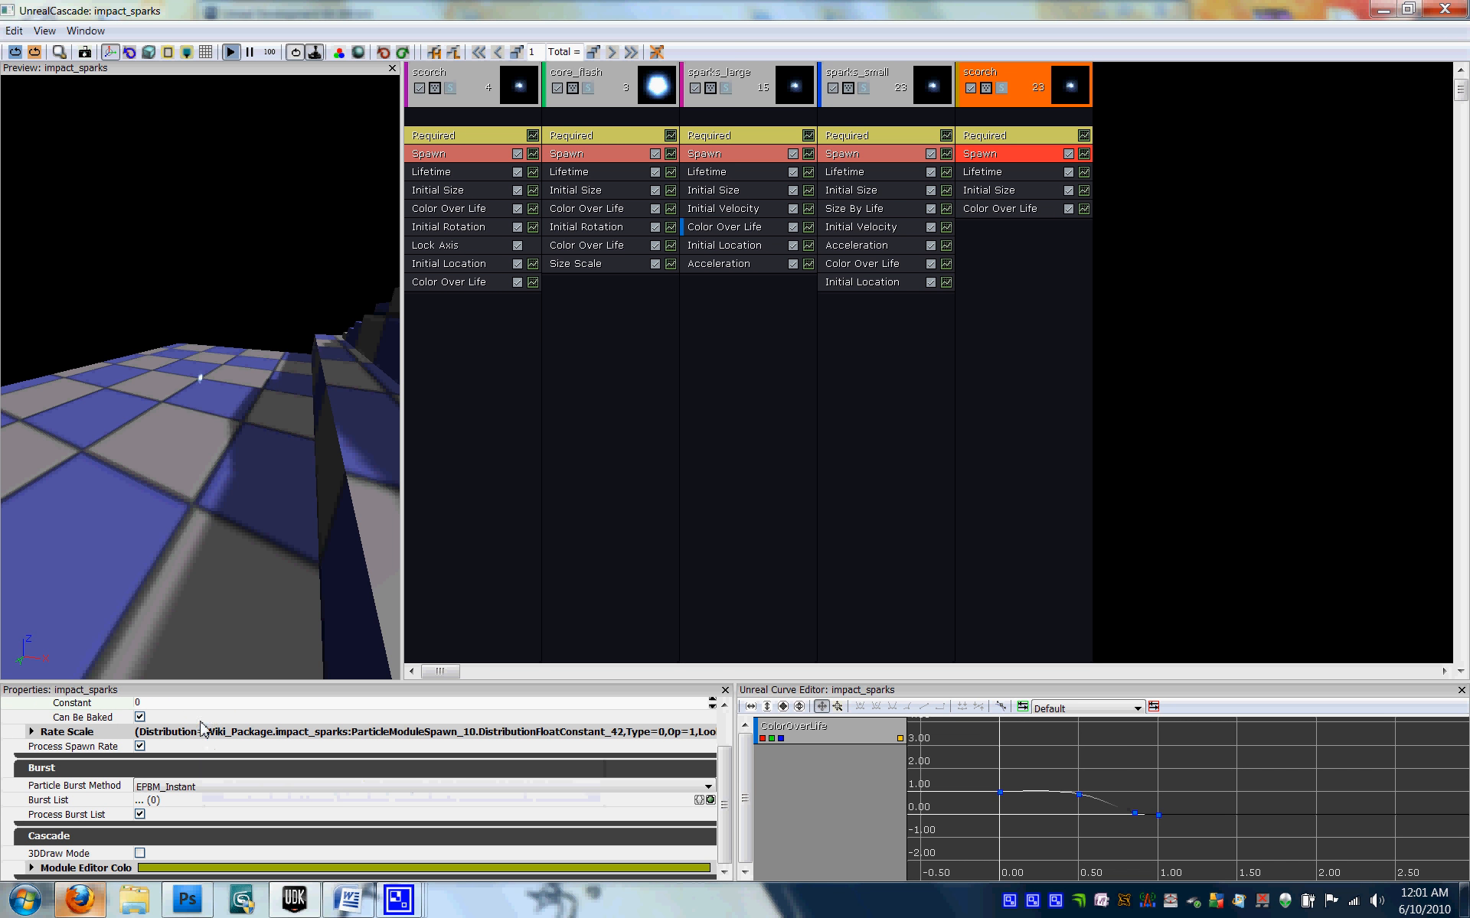
scroll(184, 723, up, 2)
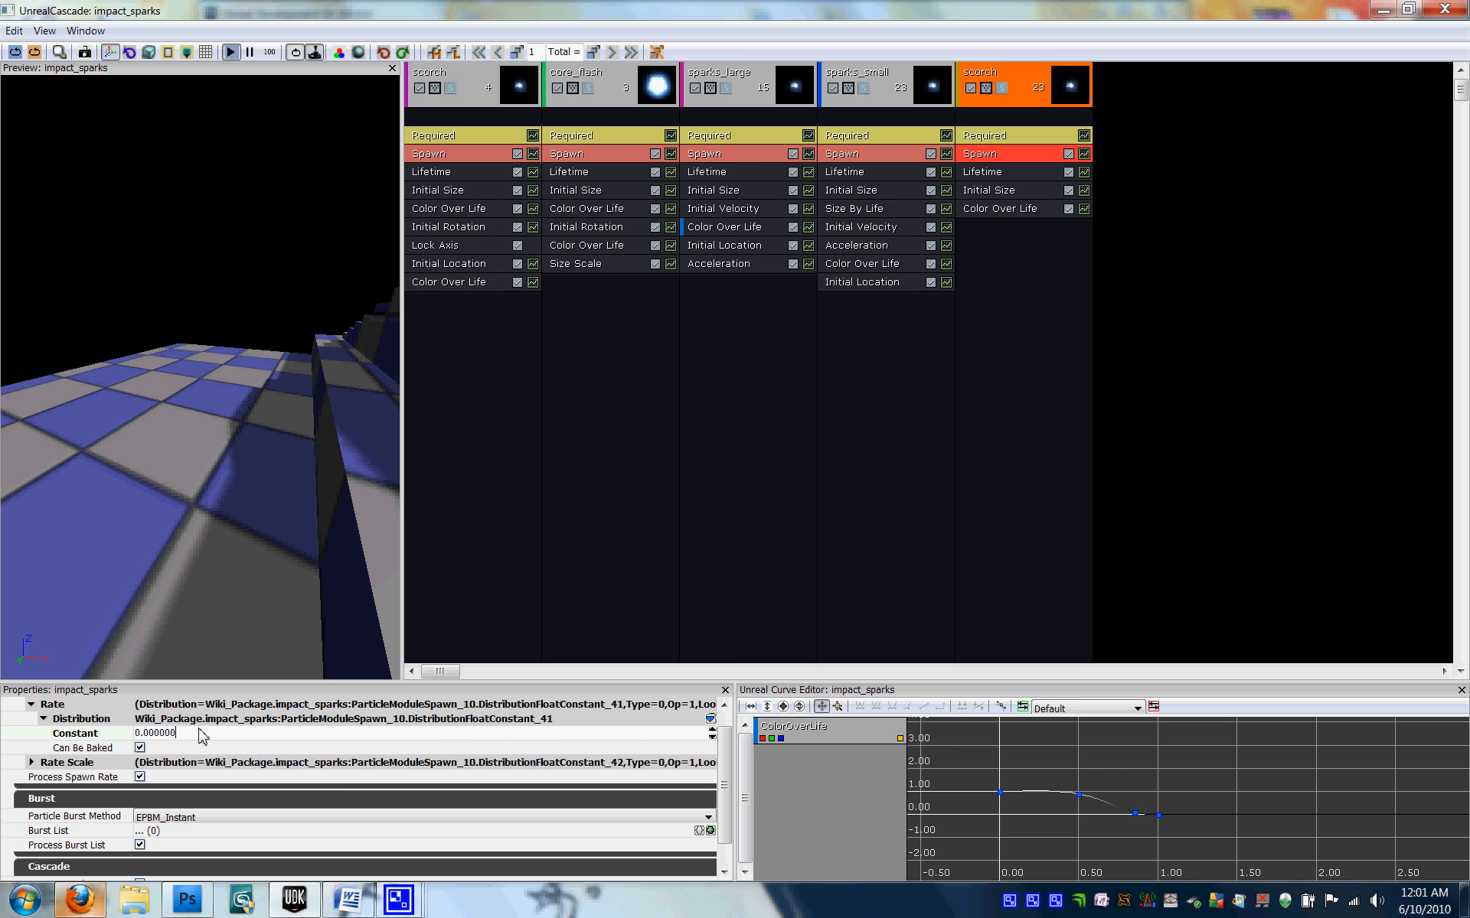
scroll(201, 736, down, 2)
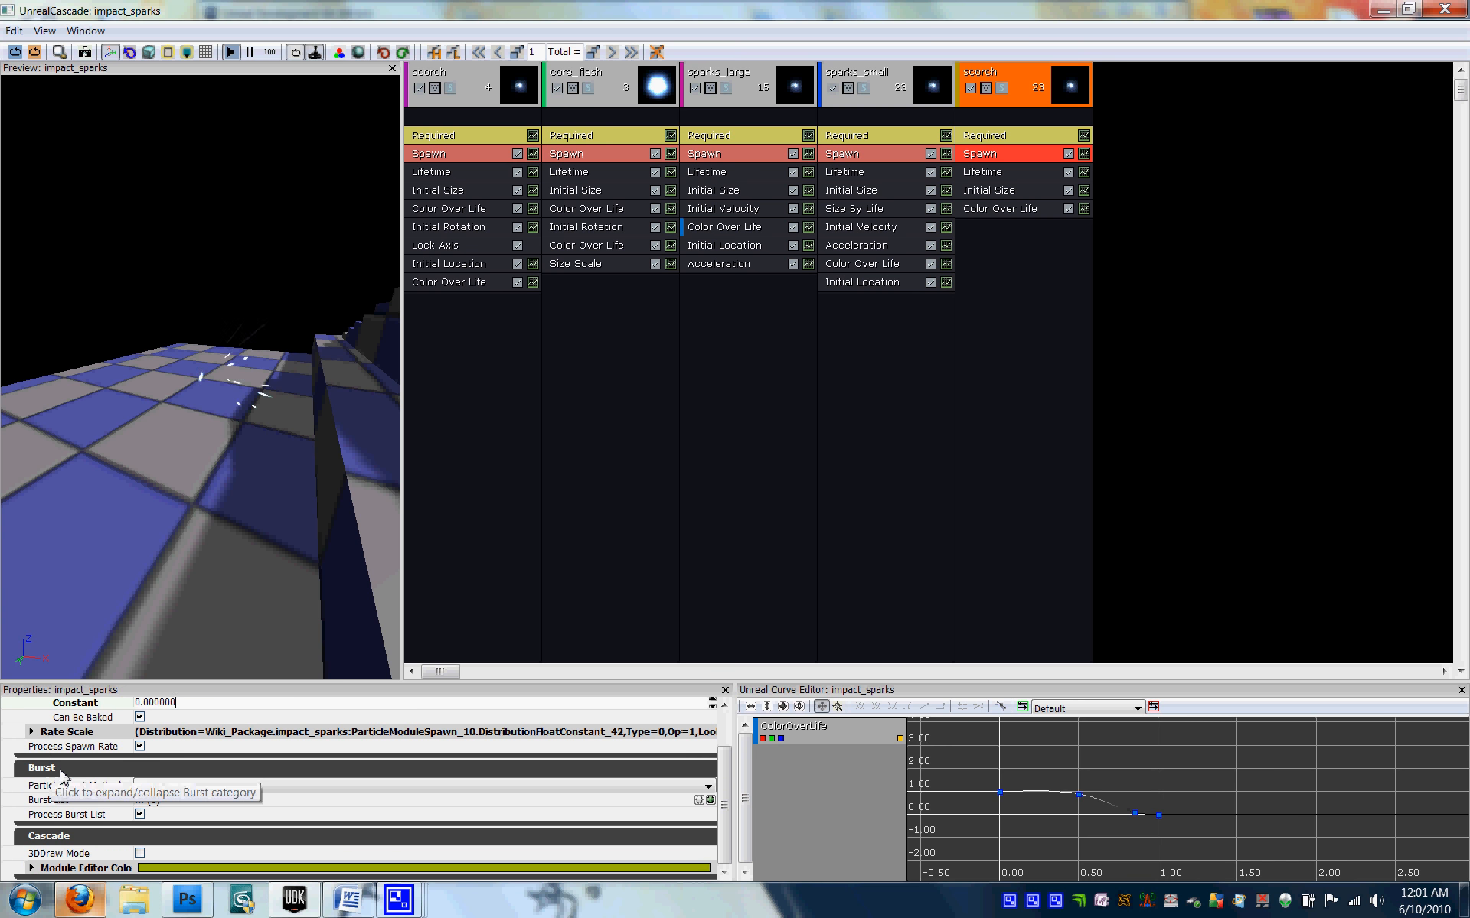
click(710, 800)
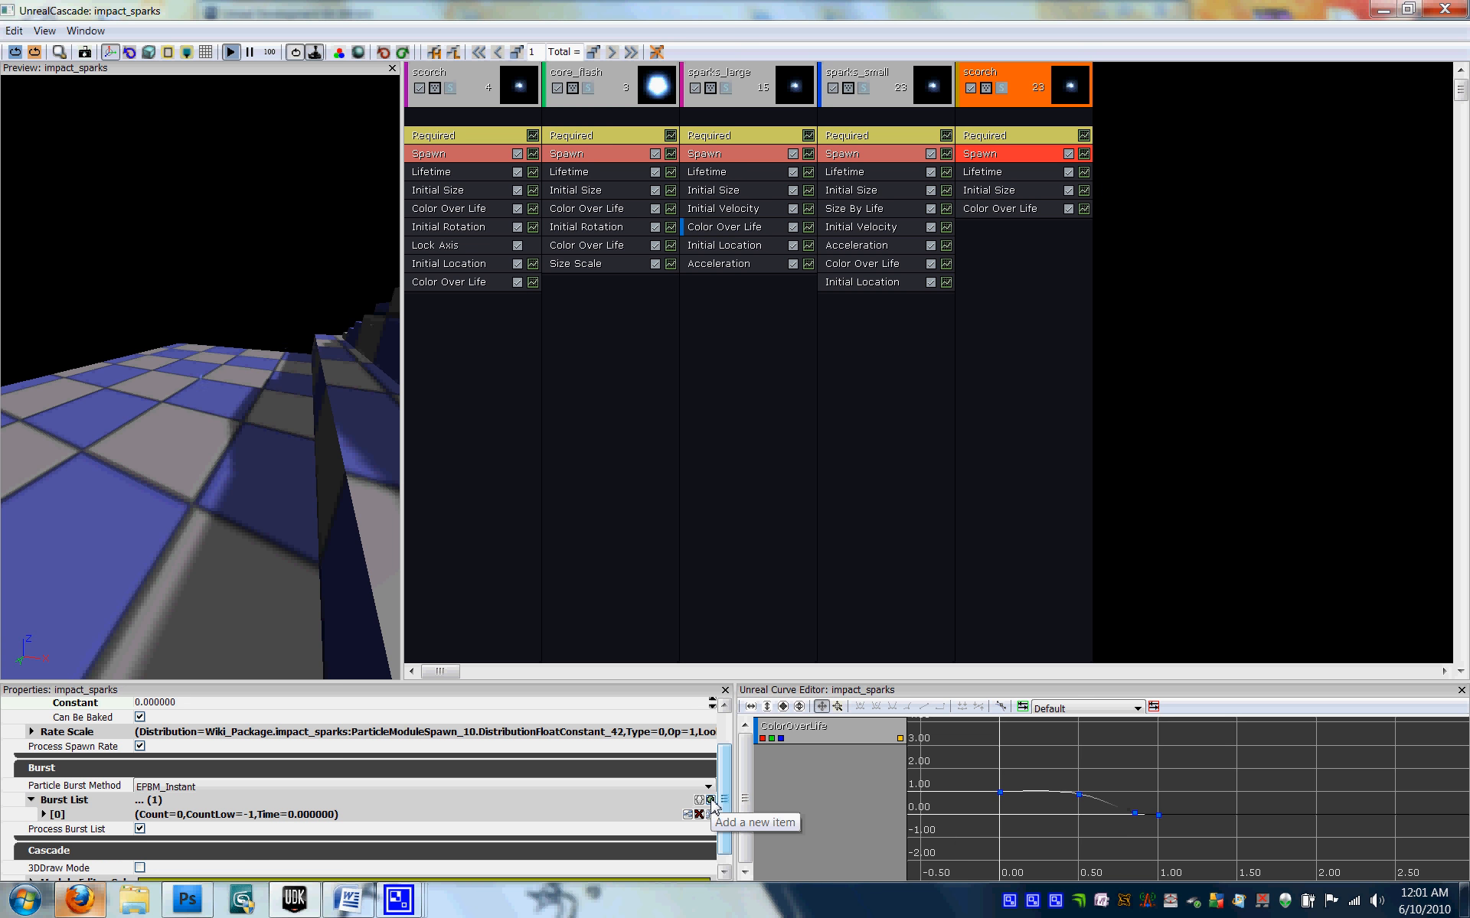
click(44, 815)
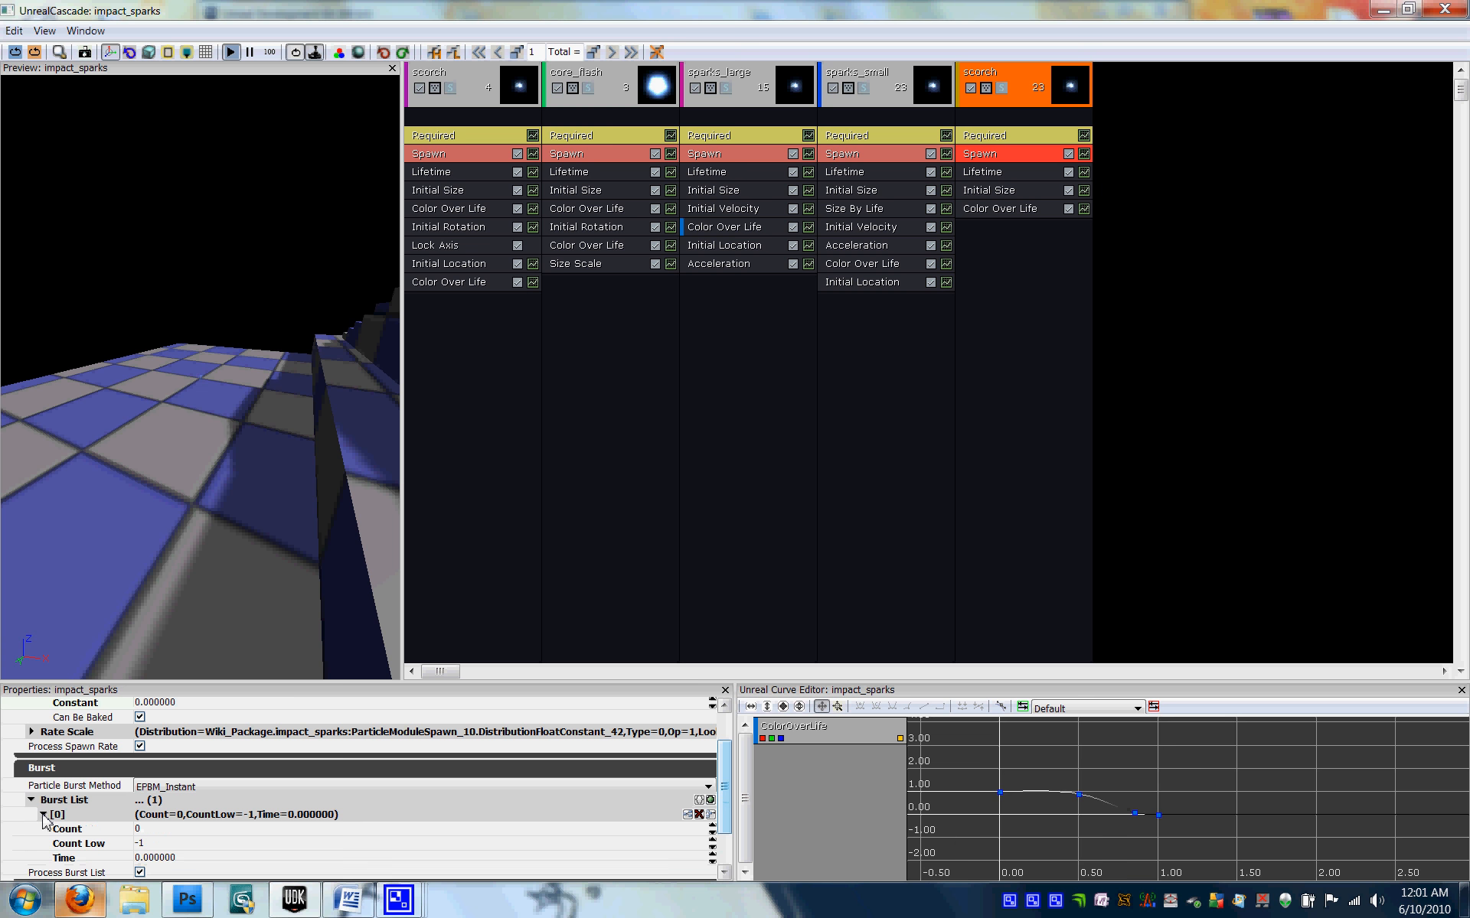
click(120, 828)
text(2)
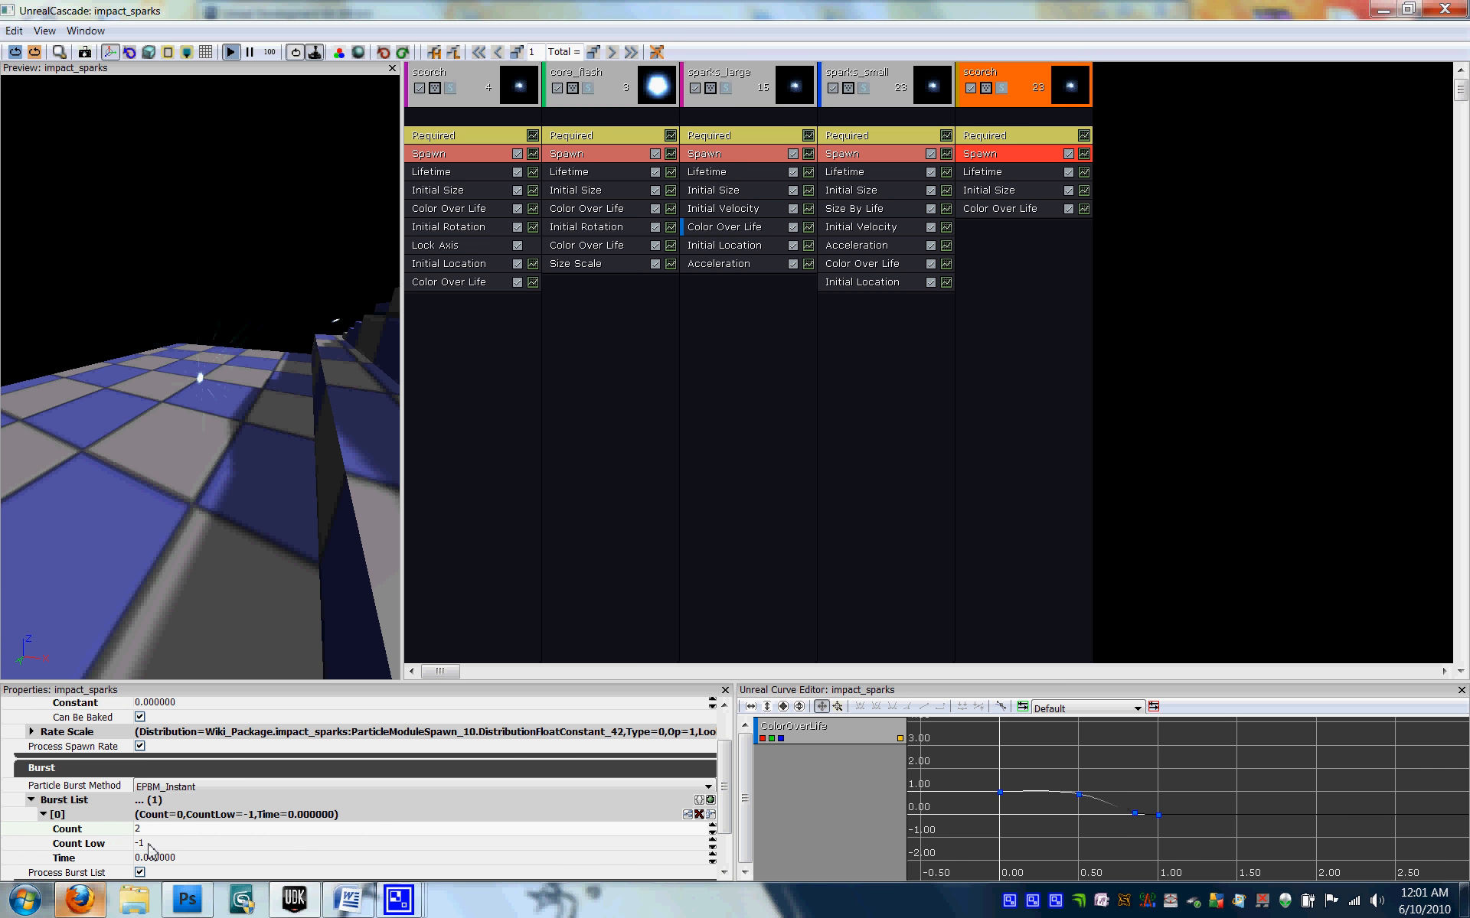
click(150, 845)
click(143, 796)
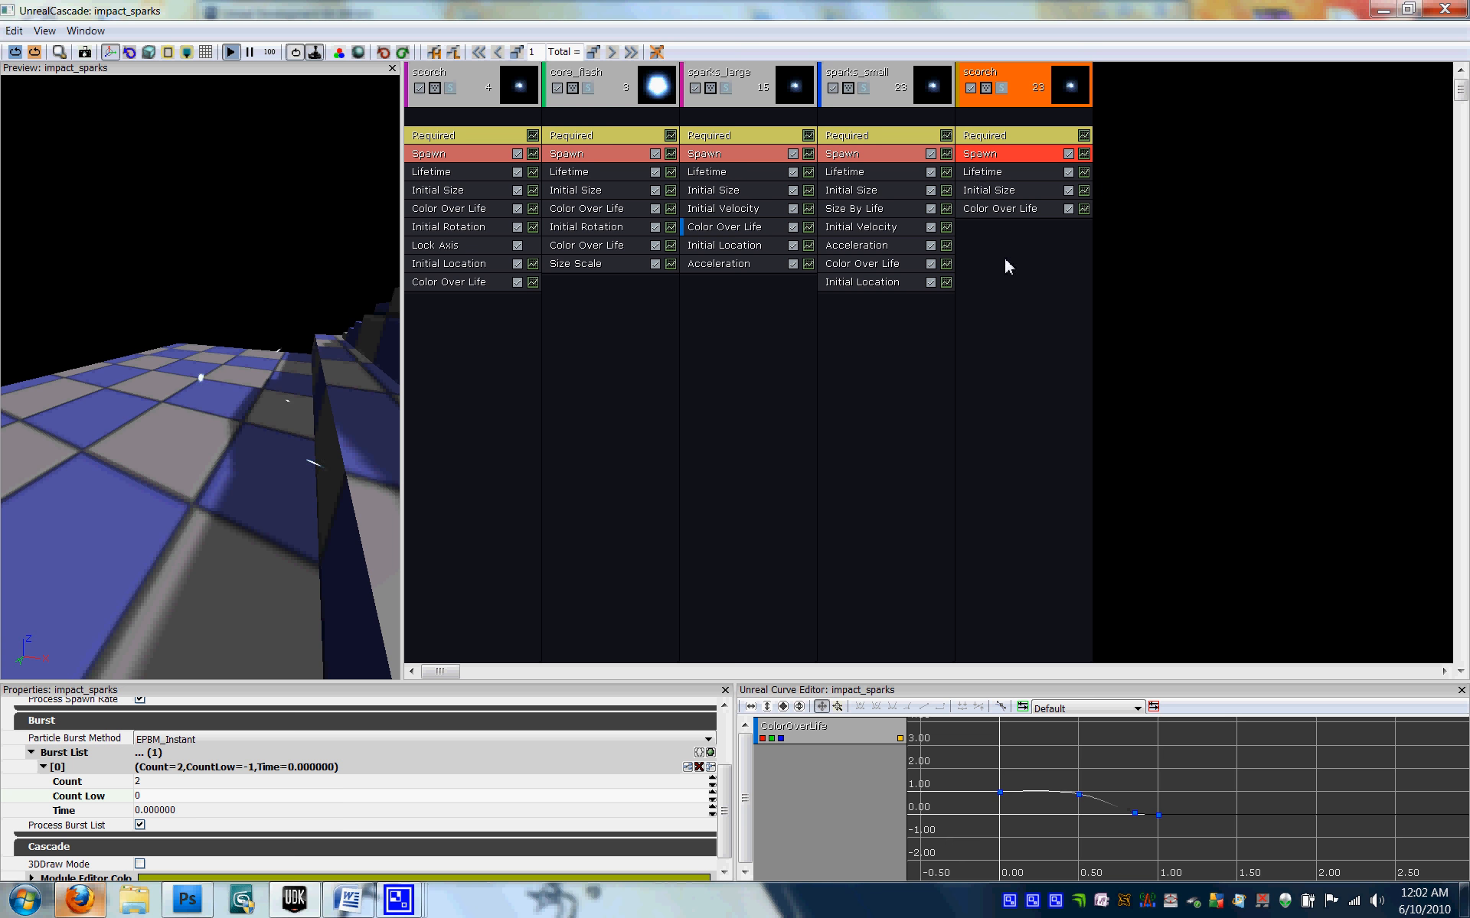
Add a Lock Axis orientation module and an Initial Rotation module to the new scorch emitter
right_click(985, 233)
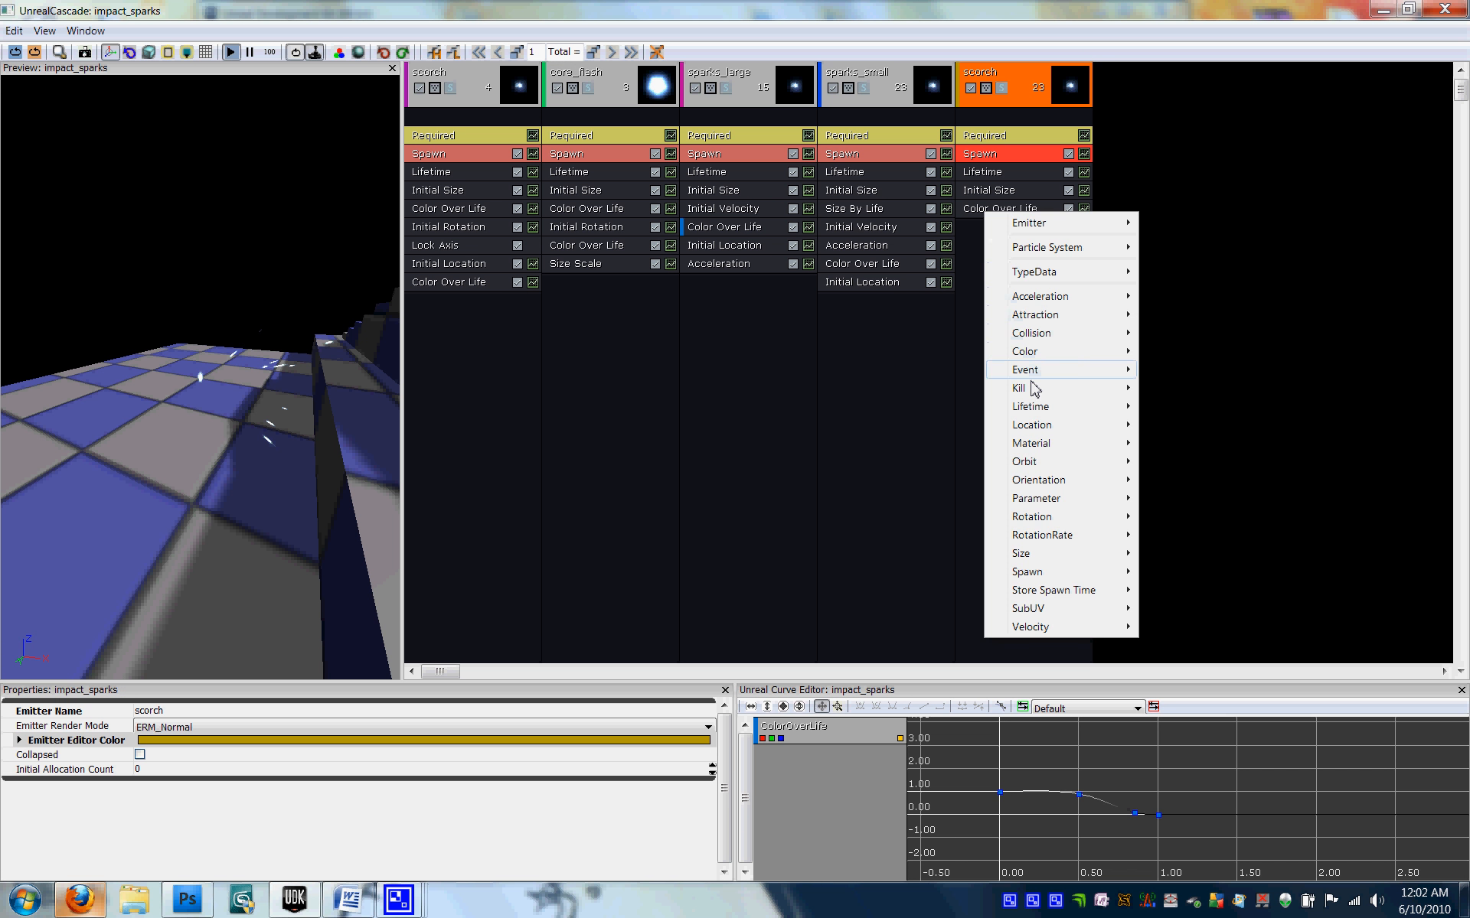
mouse_move(1045, 479)
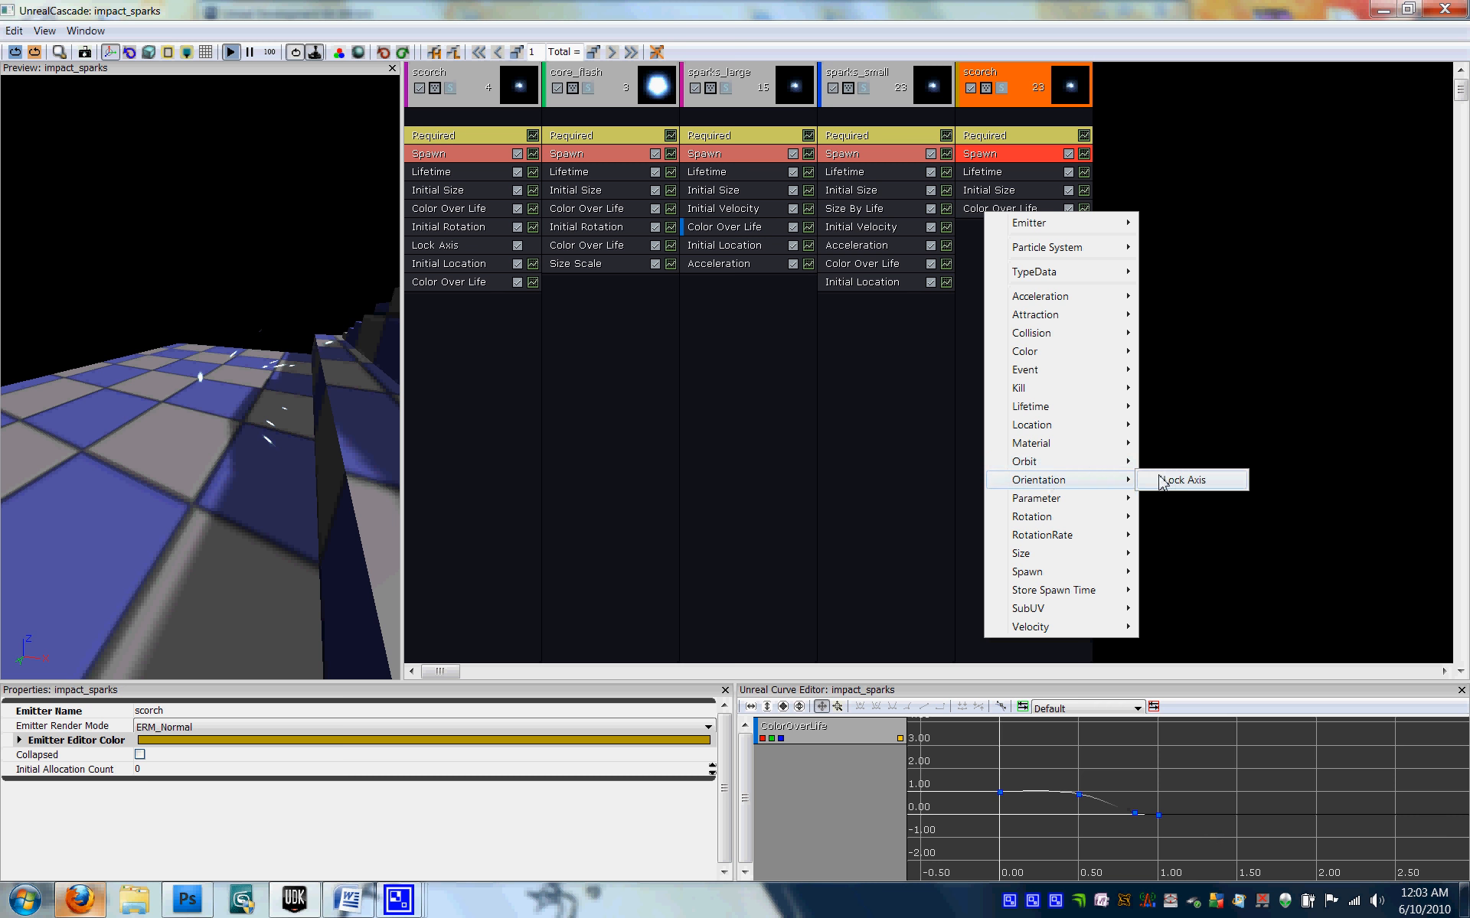
click(1179, 480)
right_click(1005, 416)
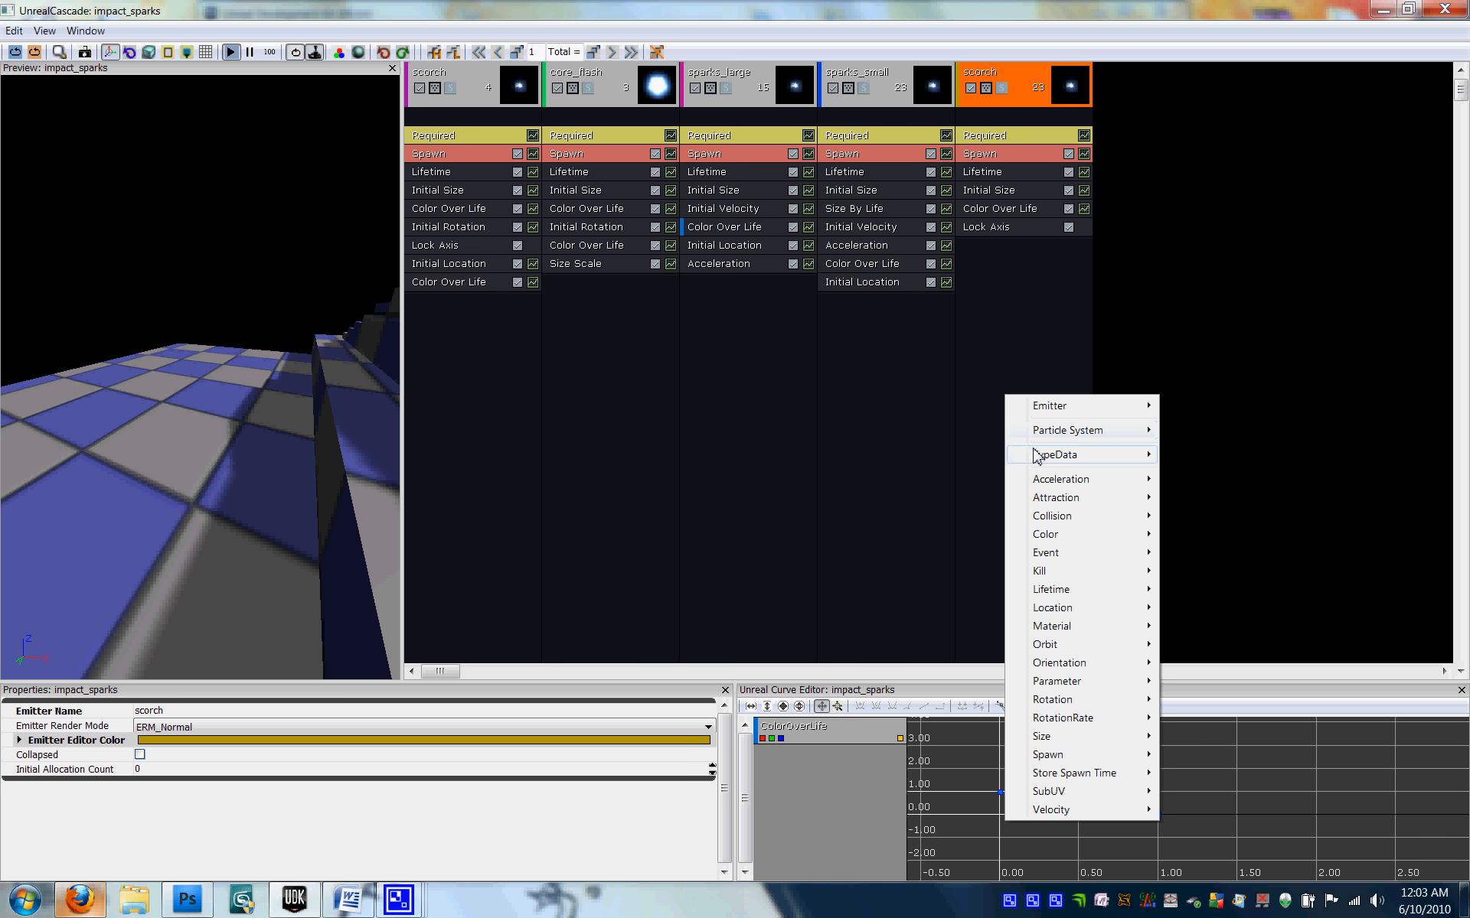
mouse_move(1062, 706)
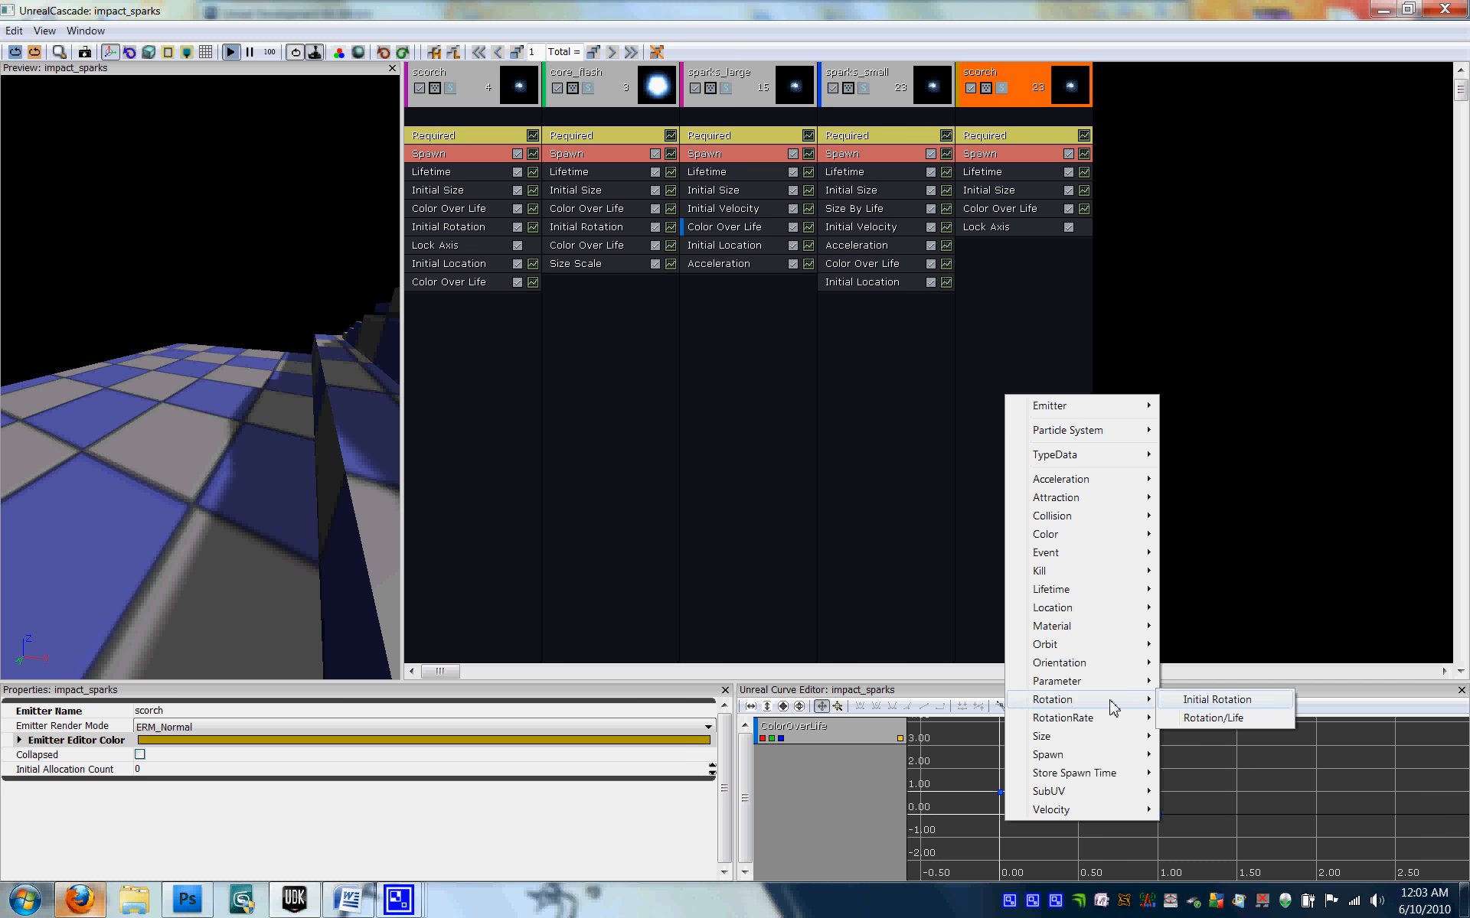
click(1191, 701)
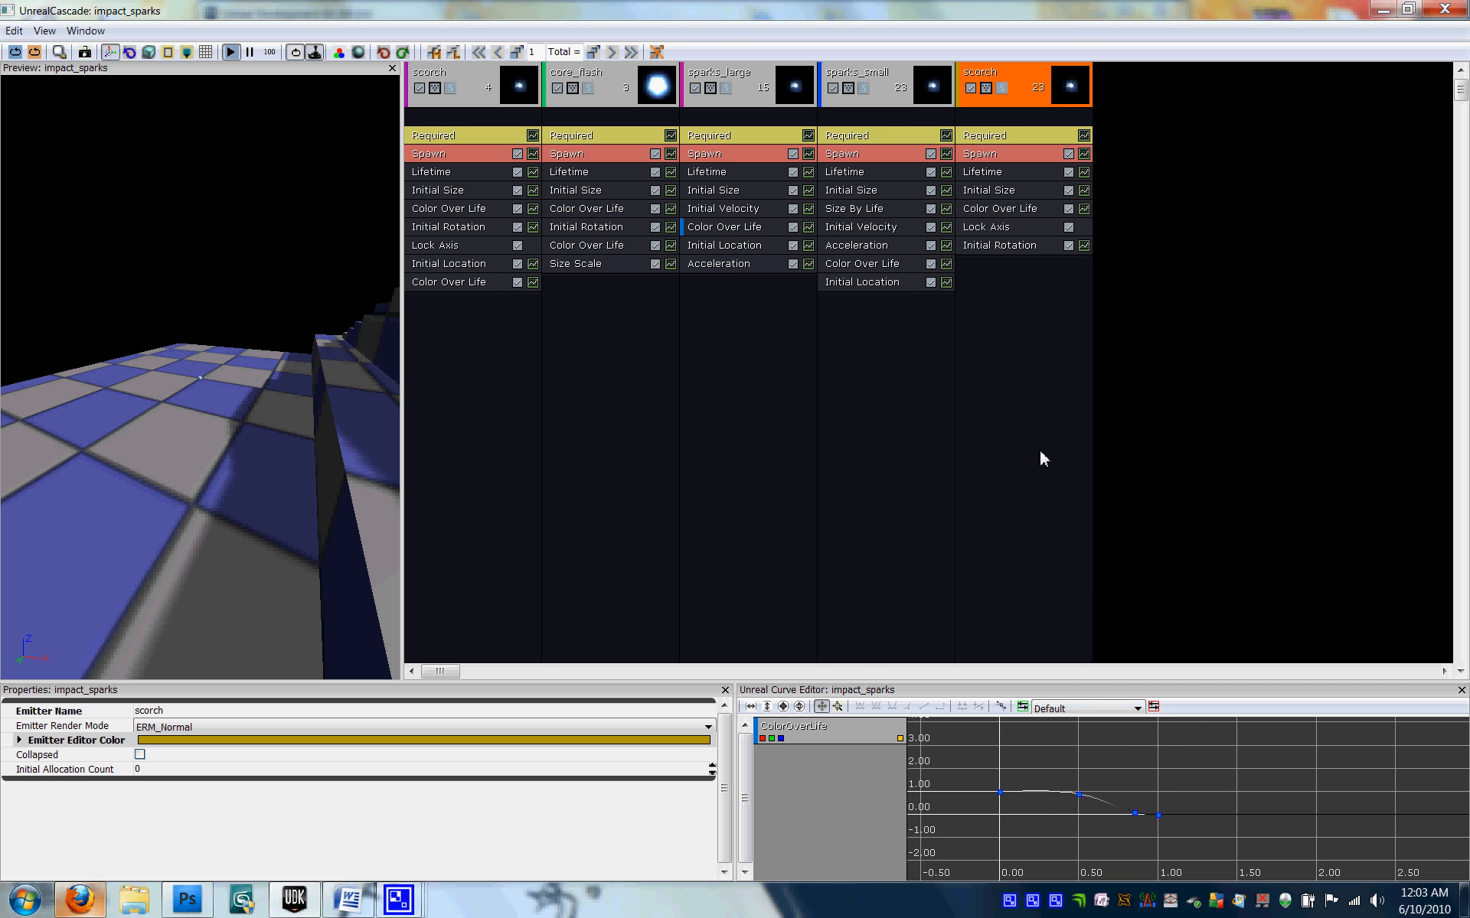
Disable the original scorch emitter and set the new one's Start Size maximum to X 90, Y 0, Z 0
click(419, 87)
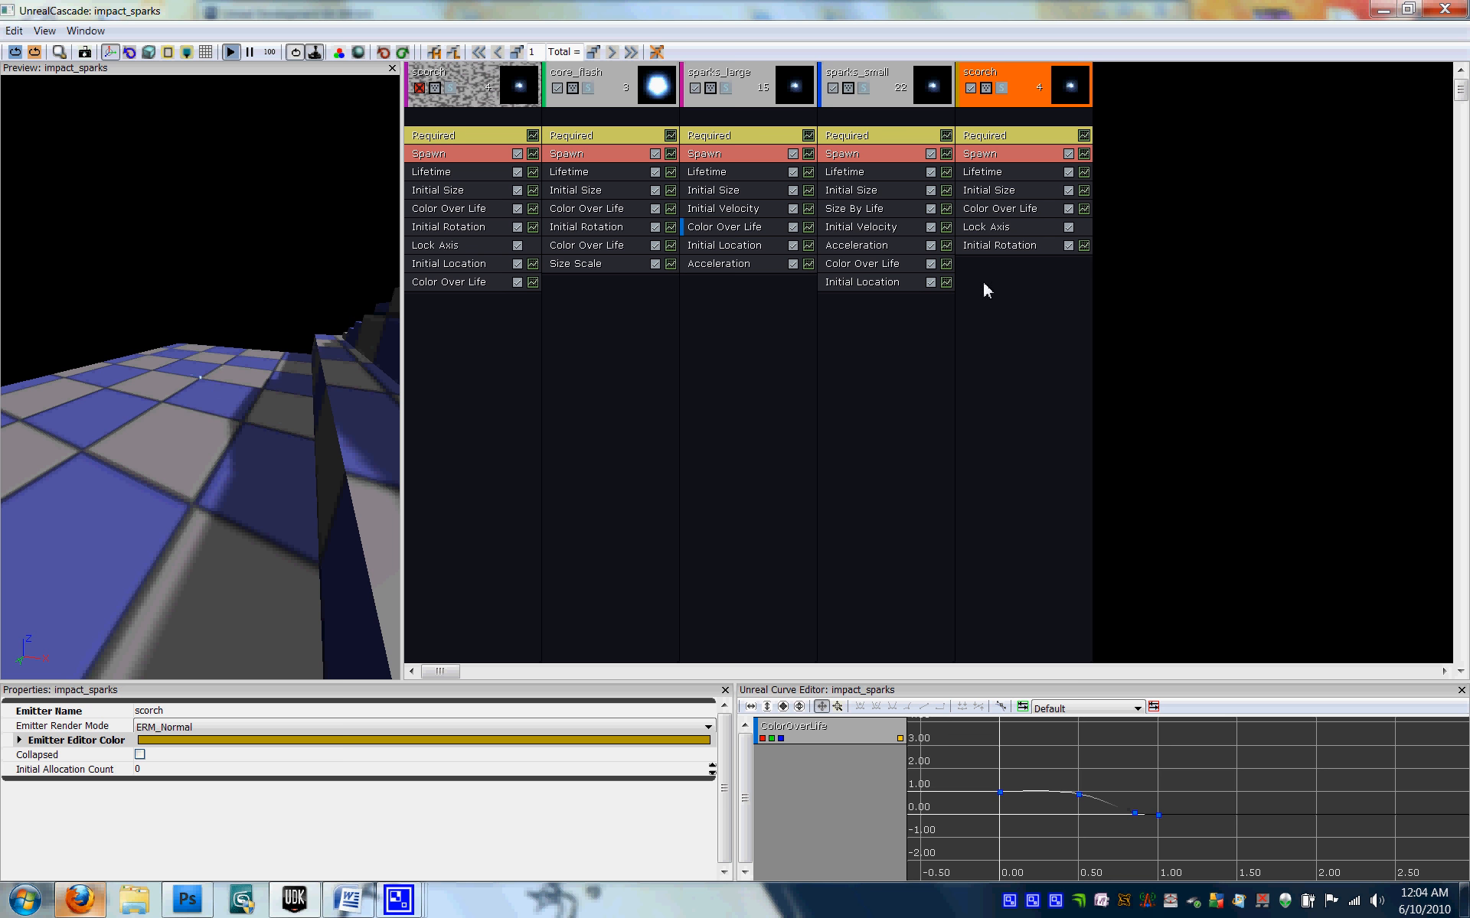
click(978, 190)
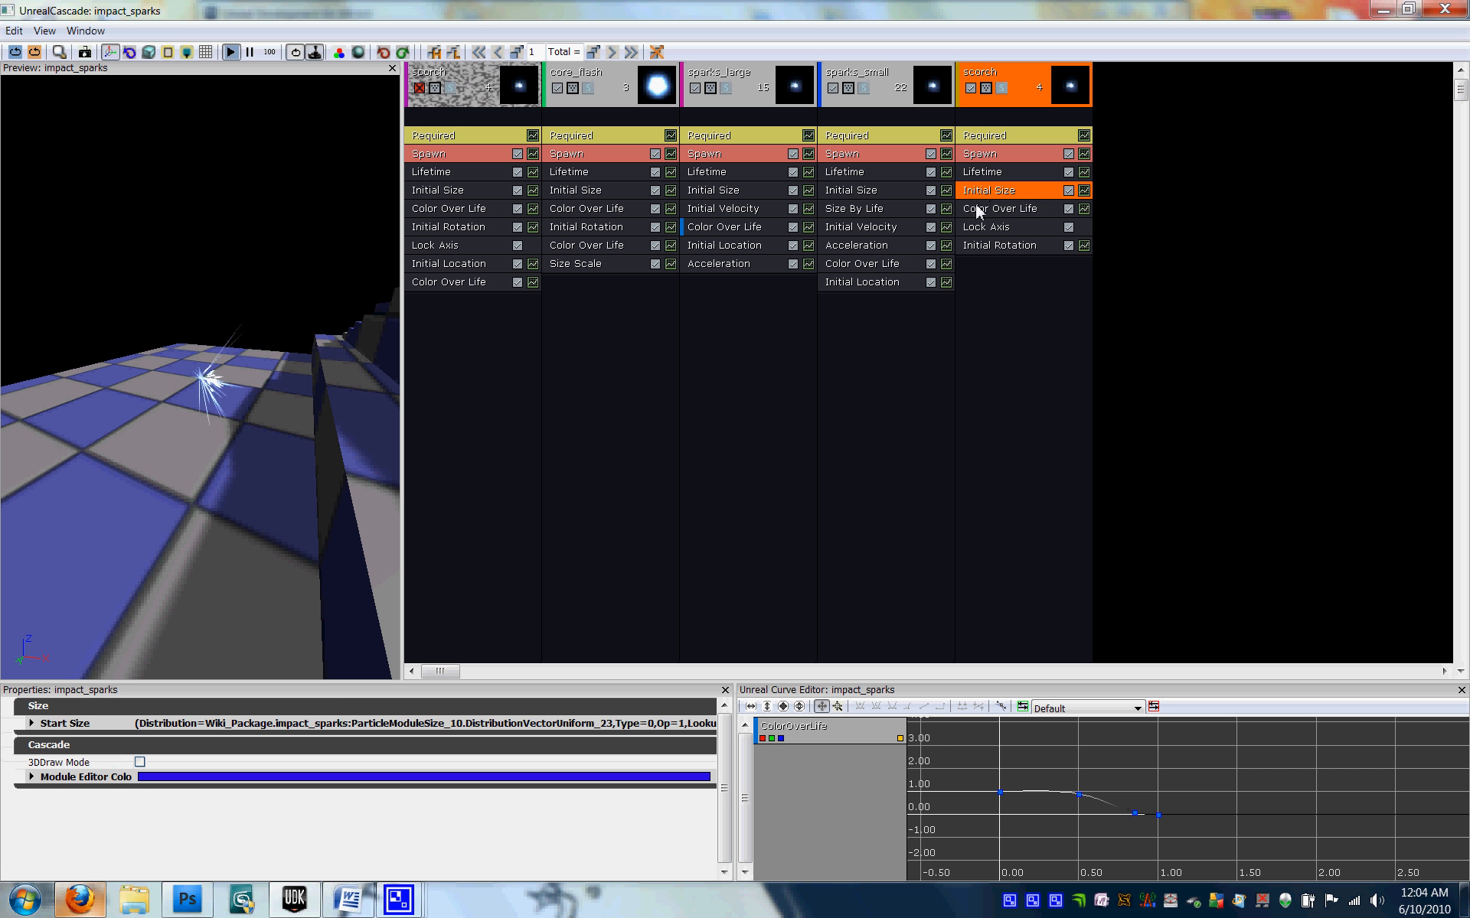
click(31, 723)
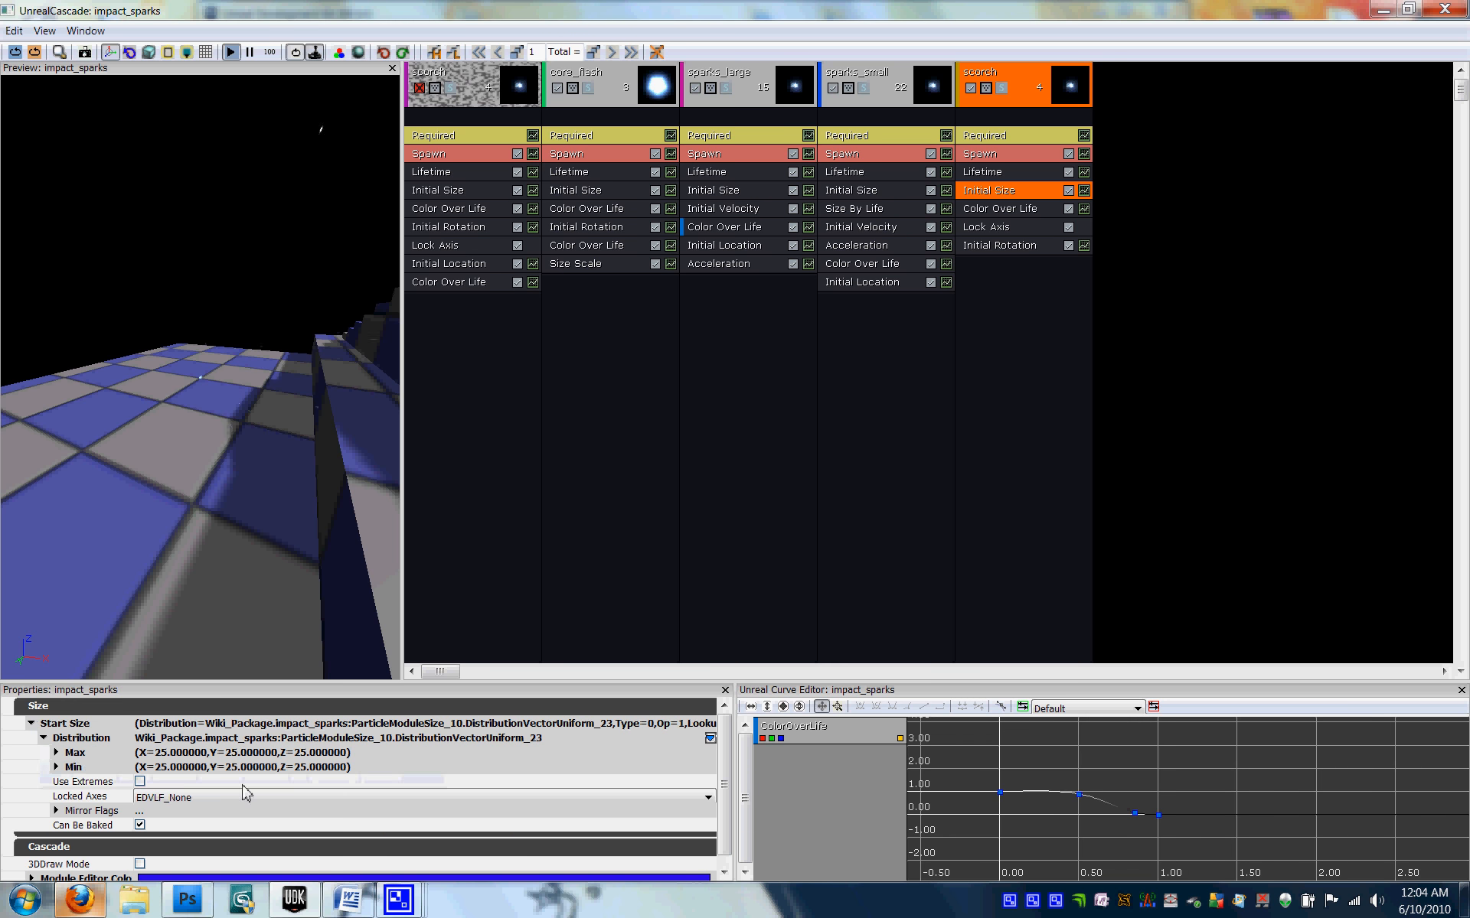
click(76, 755)
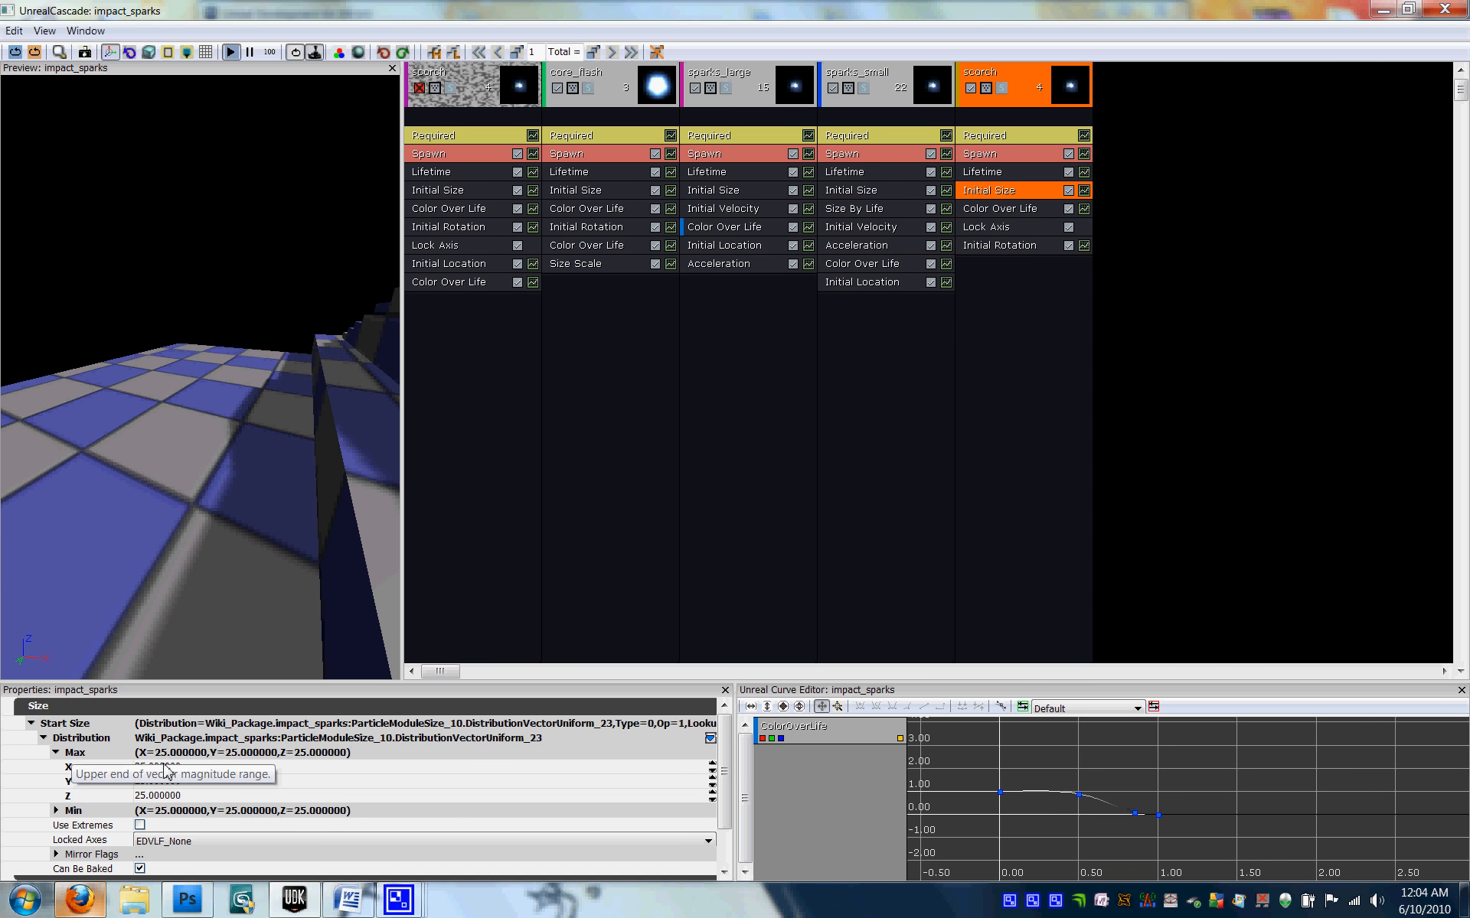
click(184, 781)
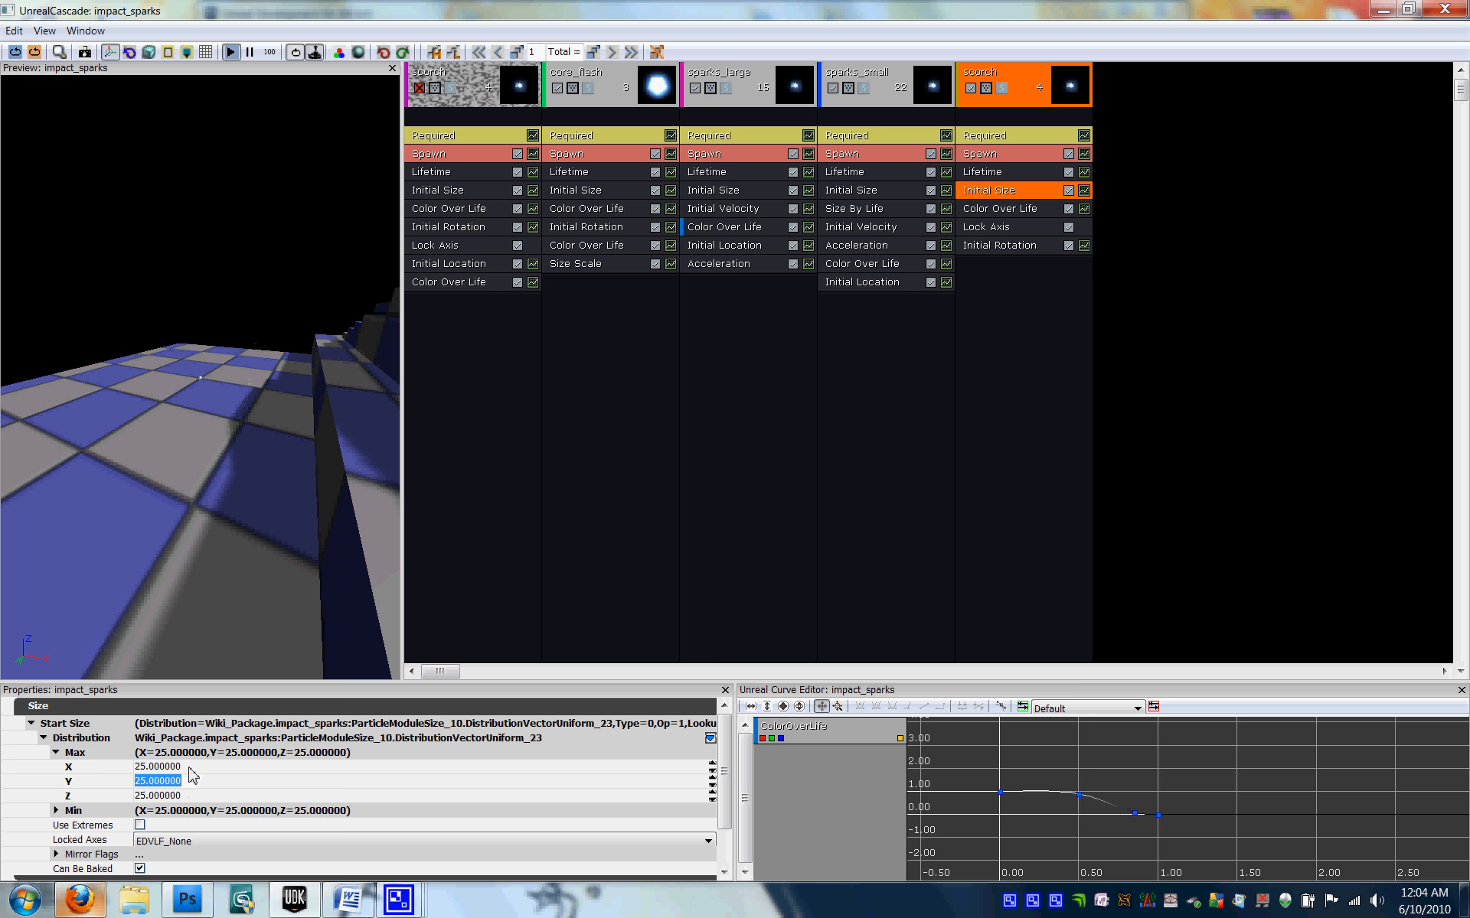
text(0)
key(Tab)
text(0)
key(Tab)
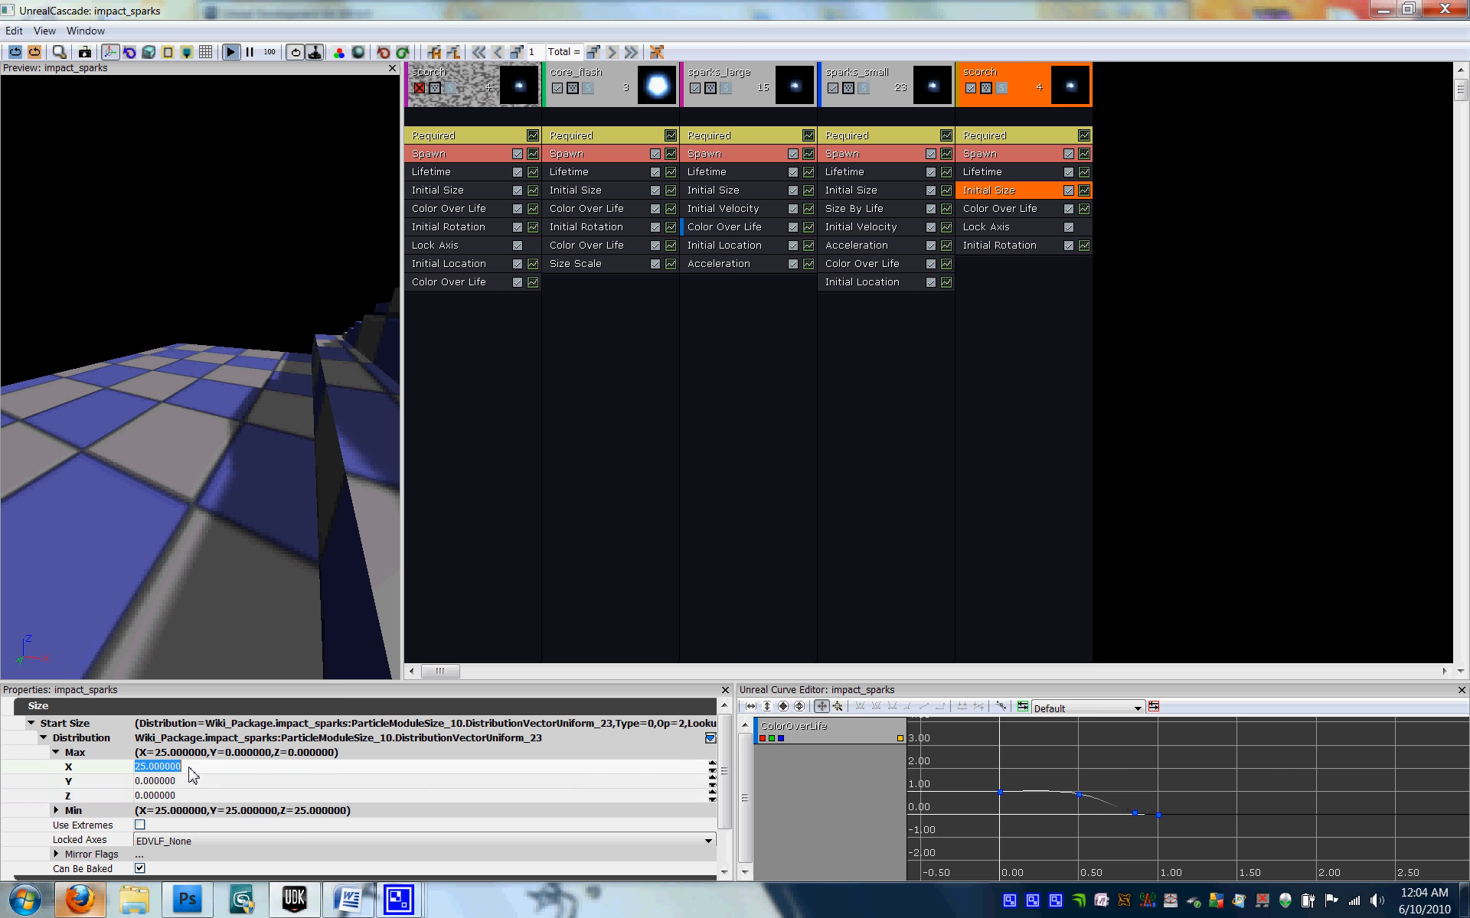
text(90)
click(56, 753)
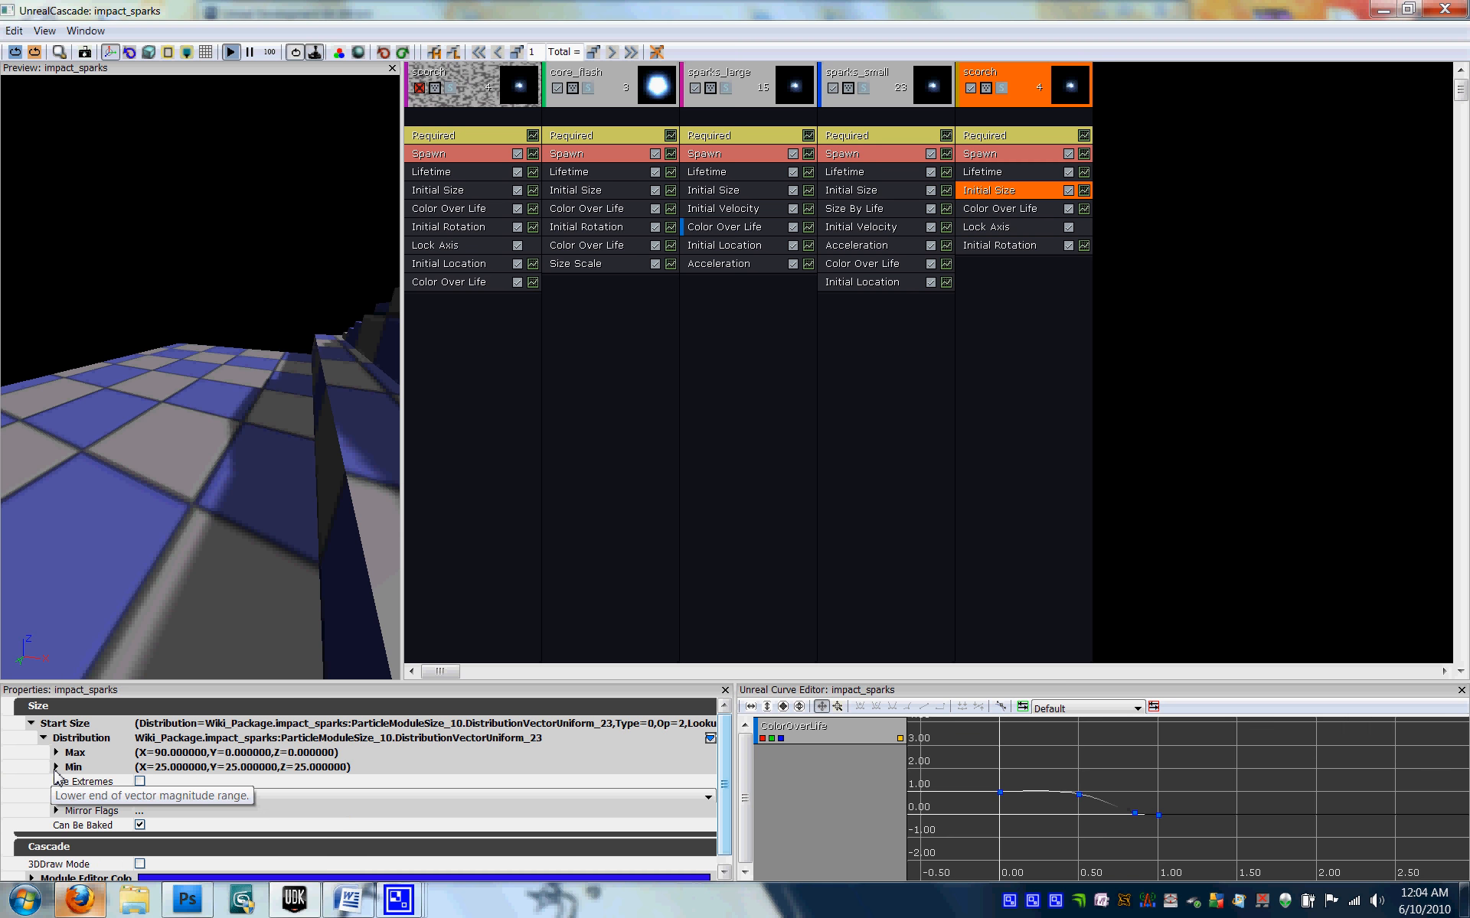
Set the new scorch emitter's Start Size minimum to X 60, Y 0, Z 0
click(56, 767)
click(169, 780)
text(6)
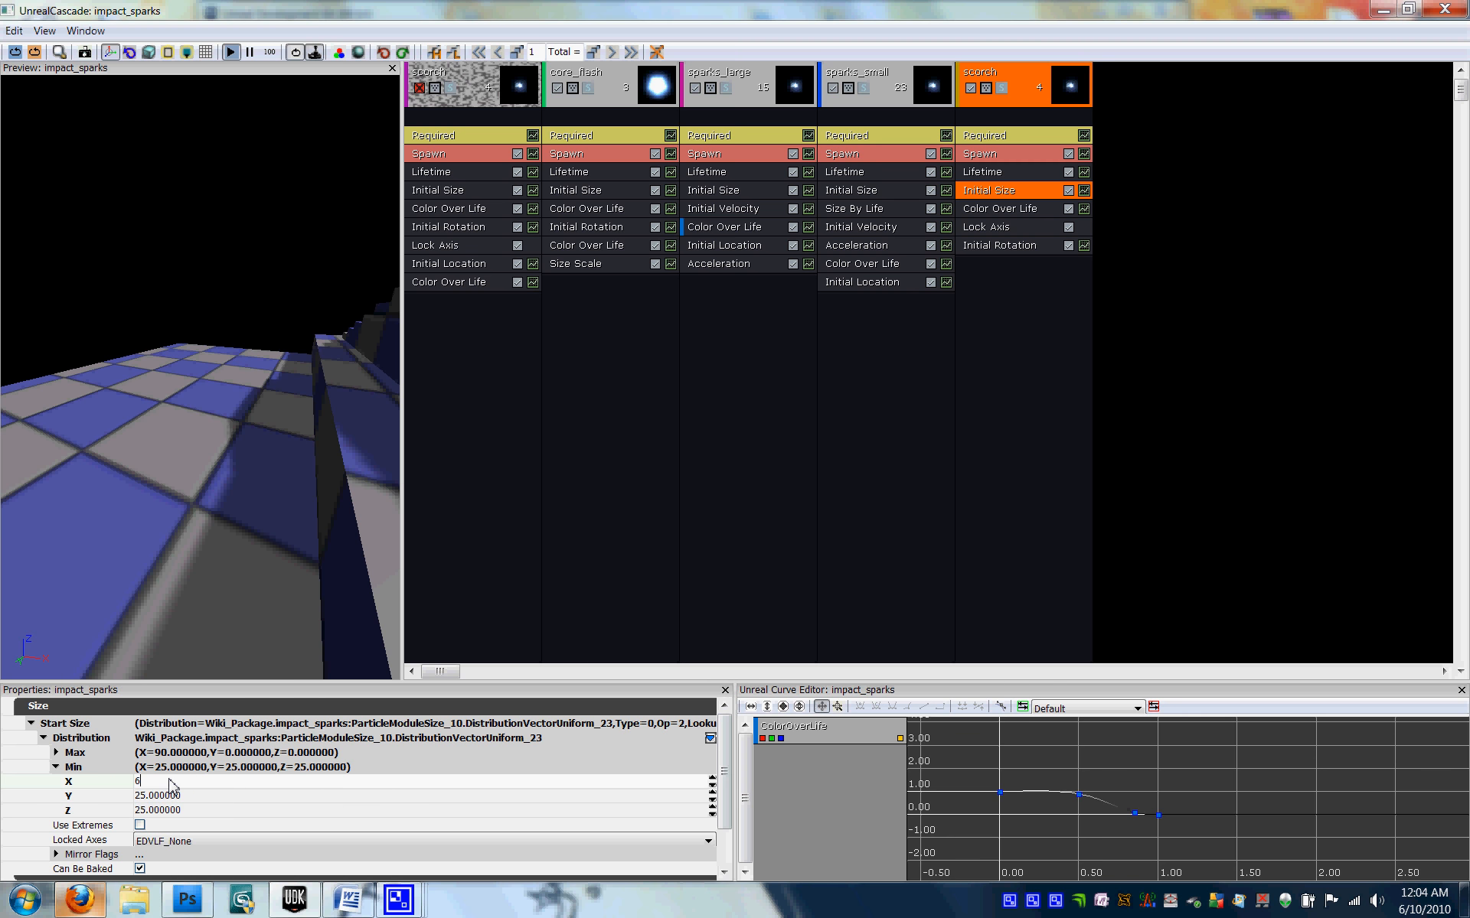
text(0)
key(Tab)
text(0)
key(Tab)
text(0)
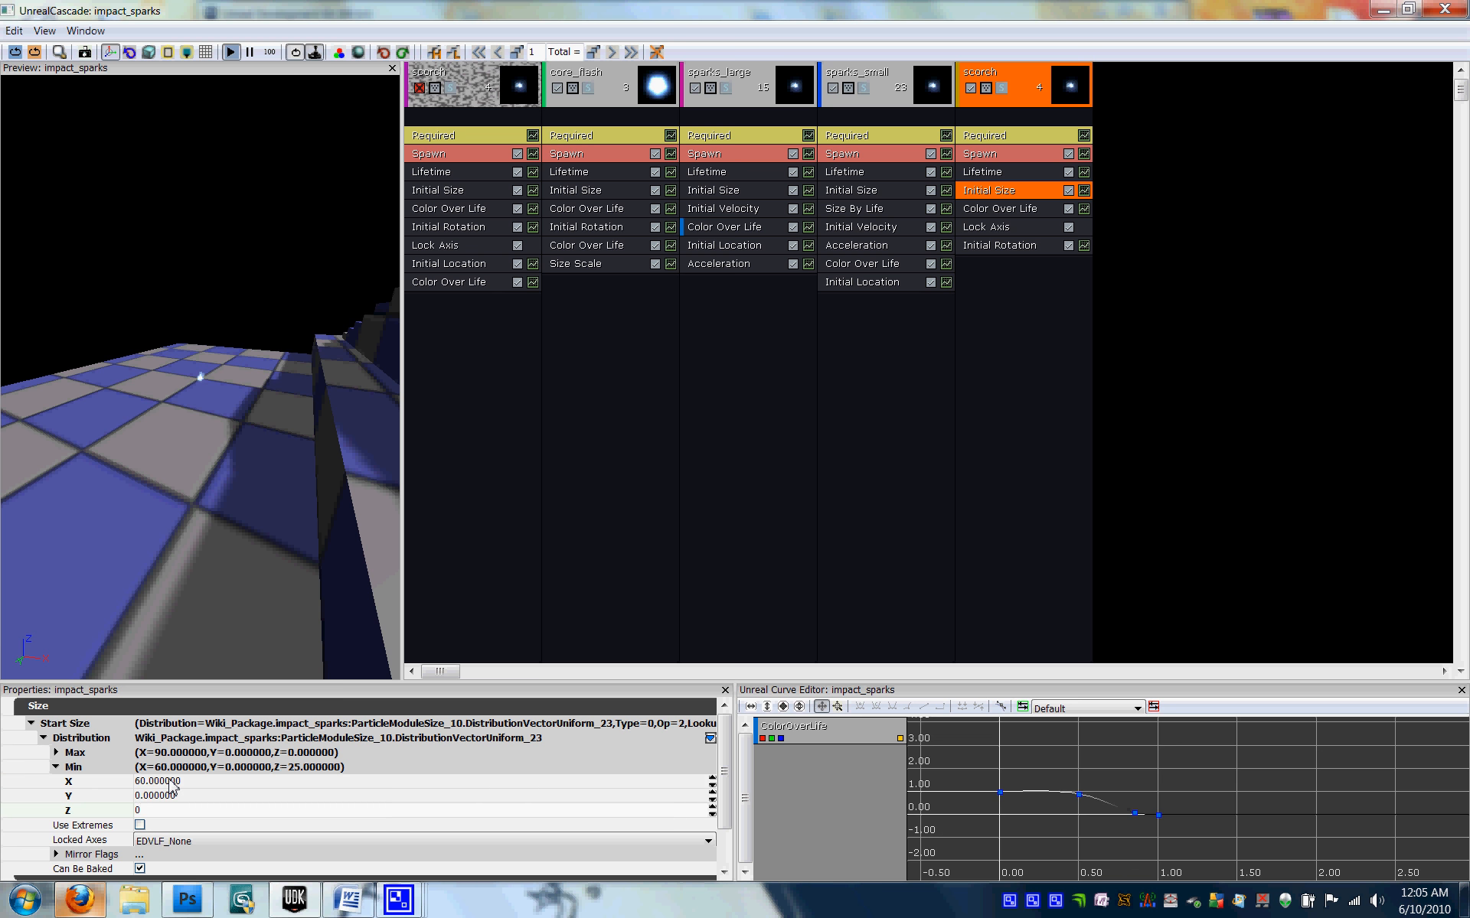
Set the maximum in the new scorch emitter's Lifetime module to 1.5
click(32, 724)
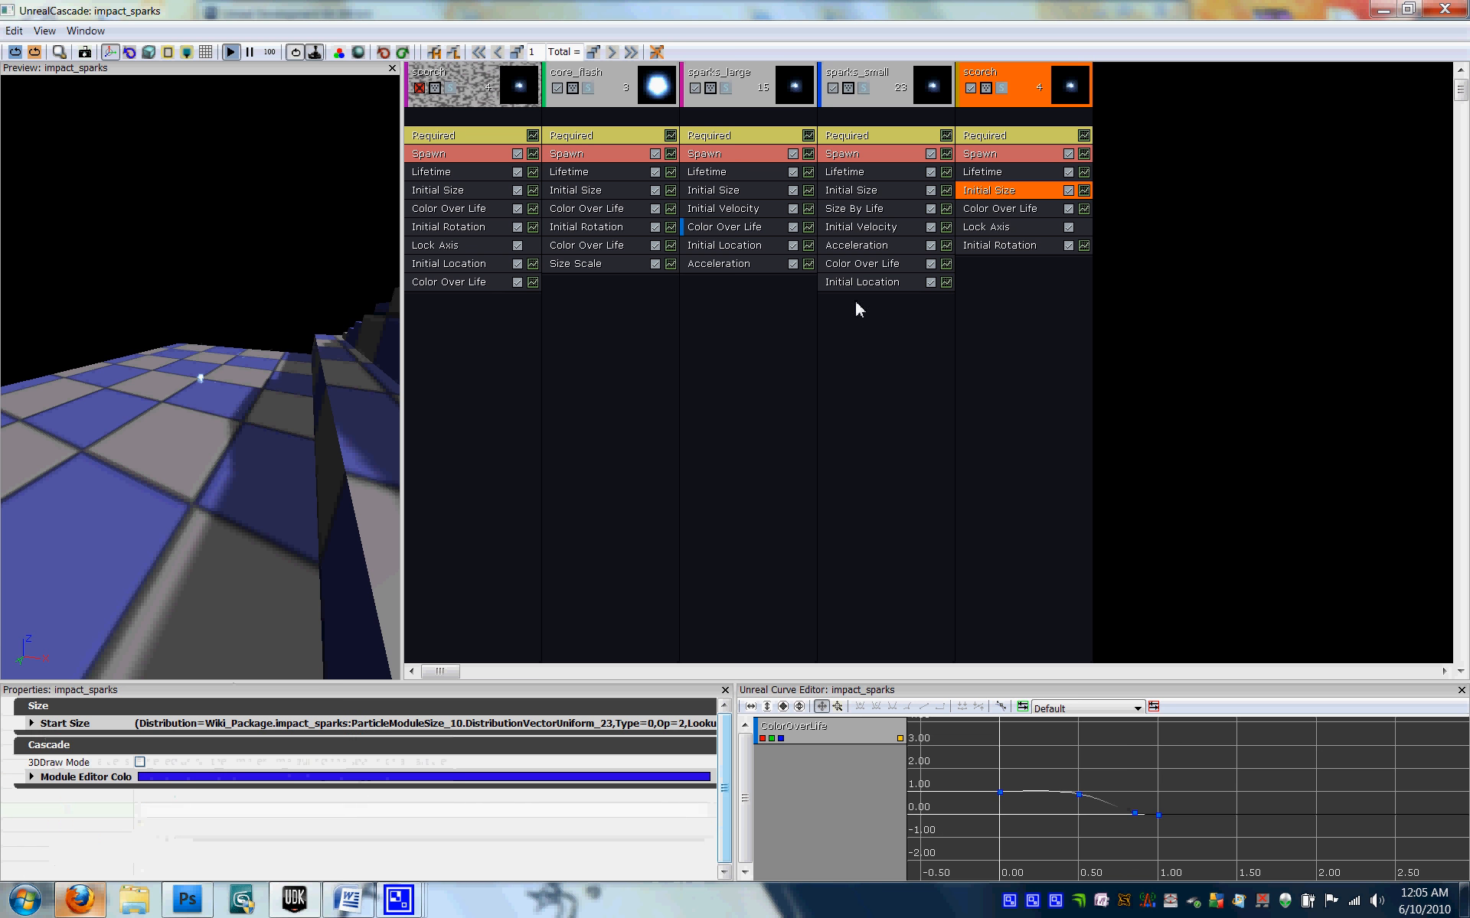
click(984, 154)
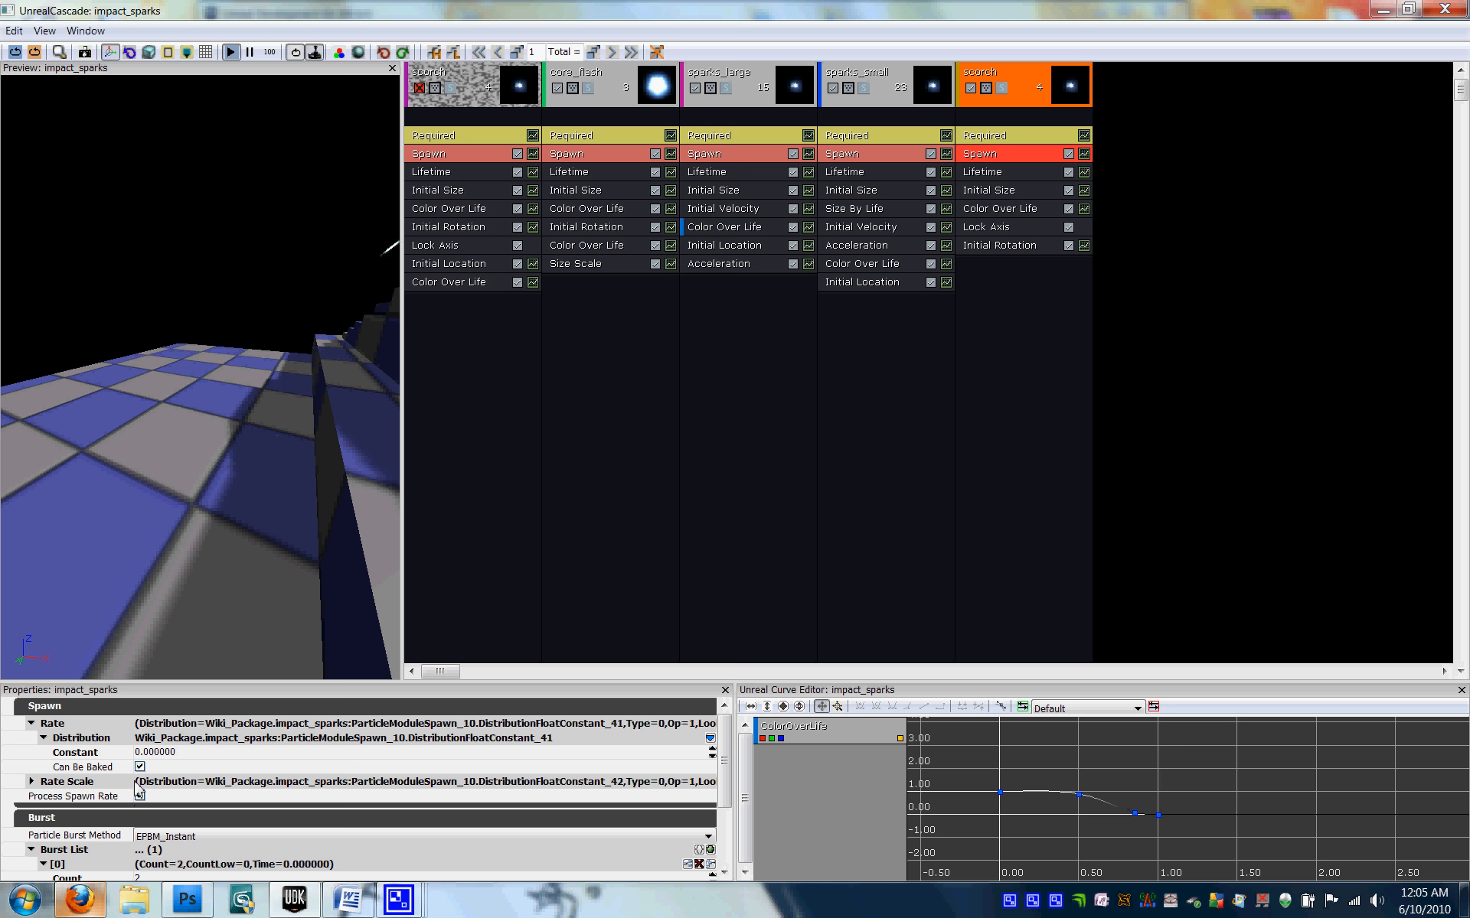
click(34, 706)
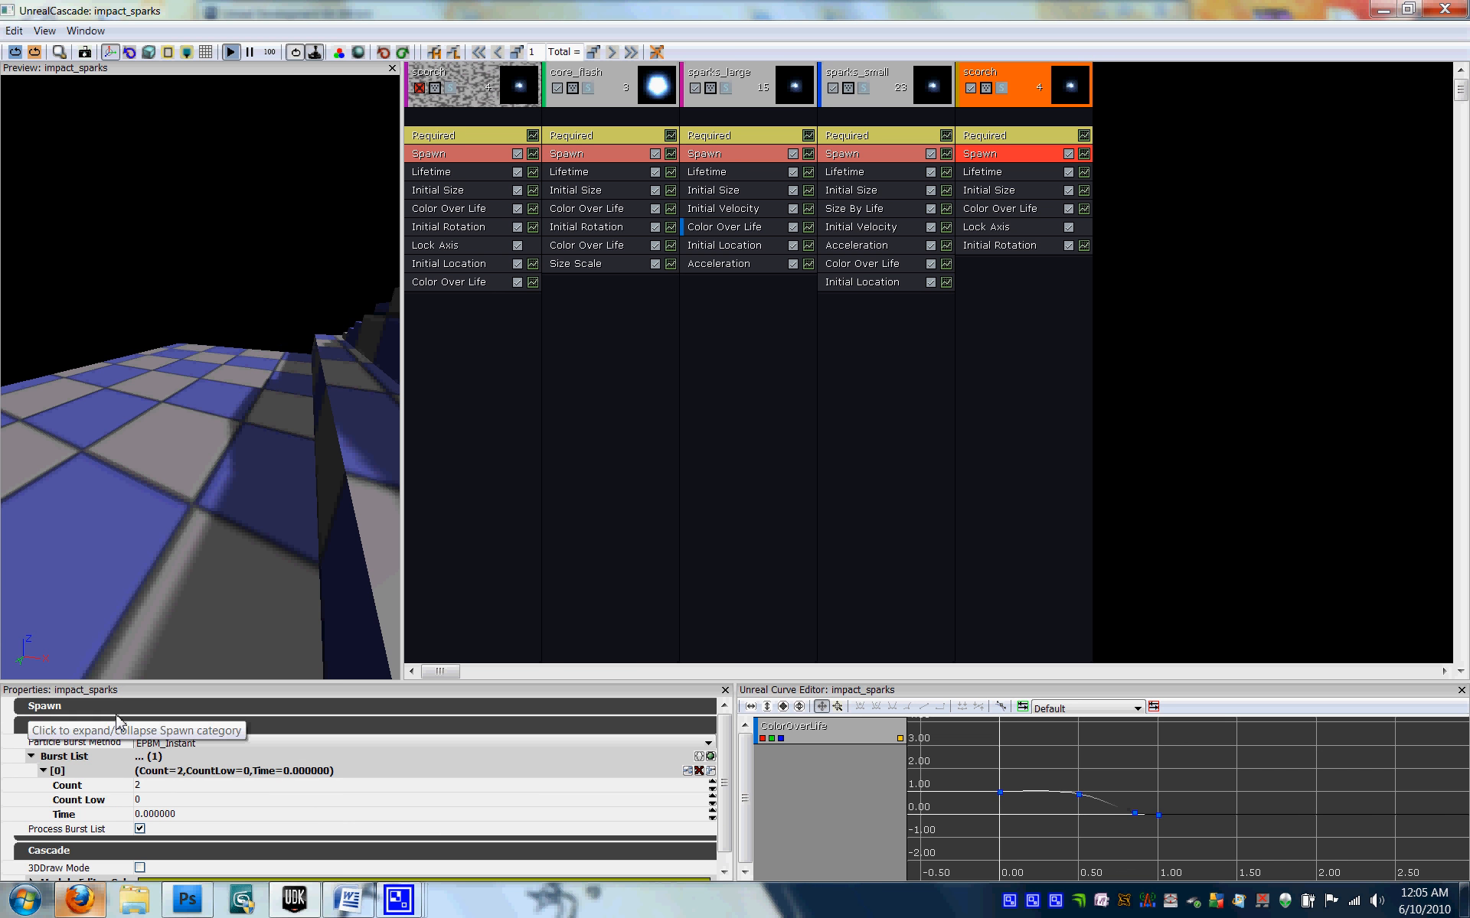
click(991, 172)
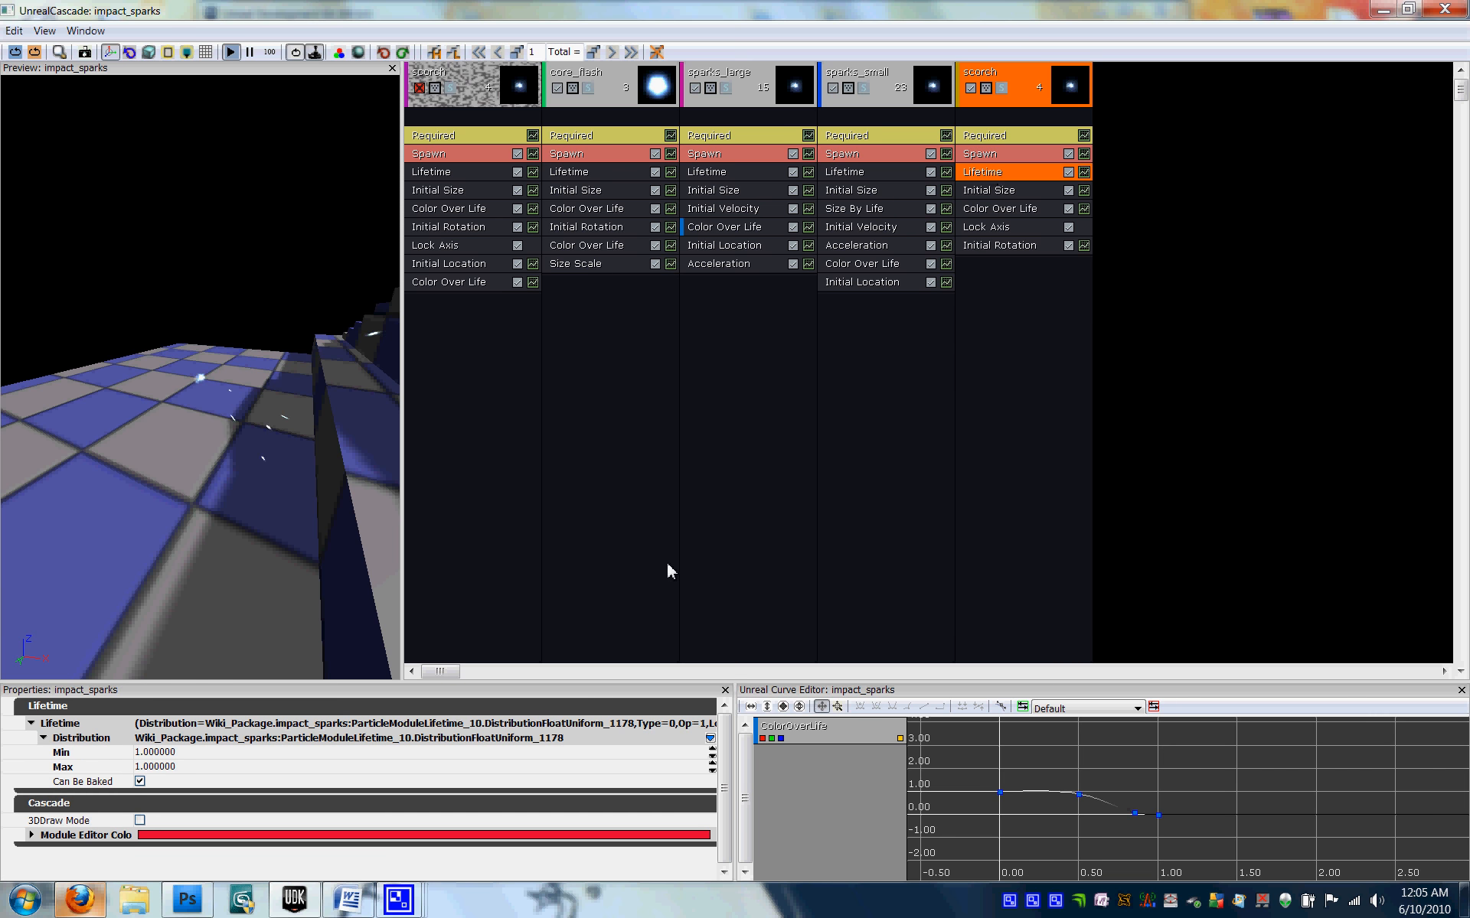
click(156, 767)
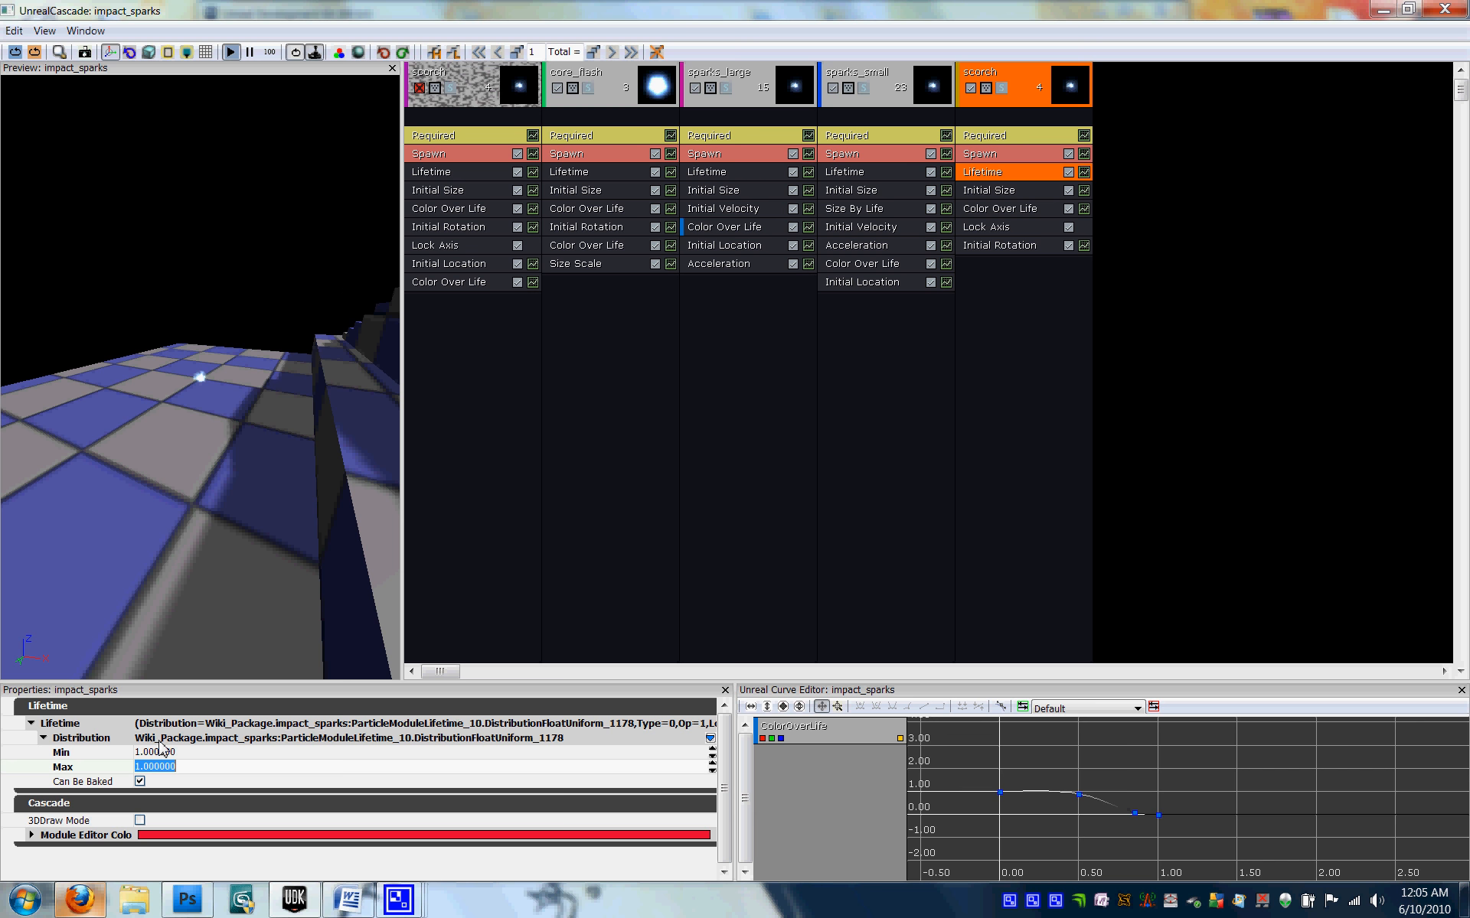
text(1.5)
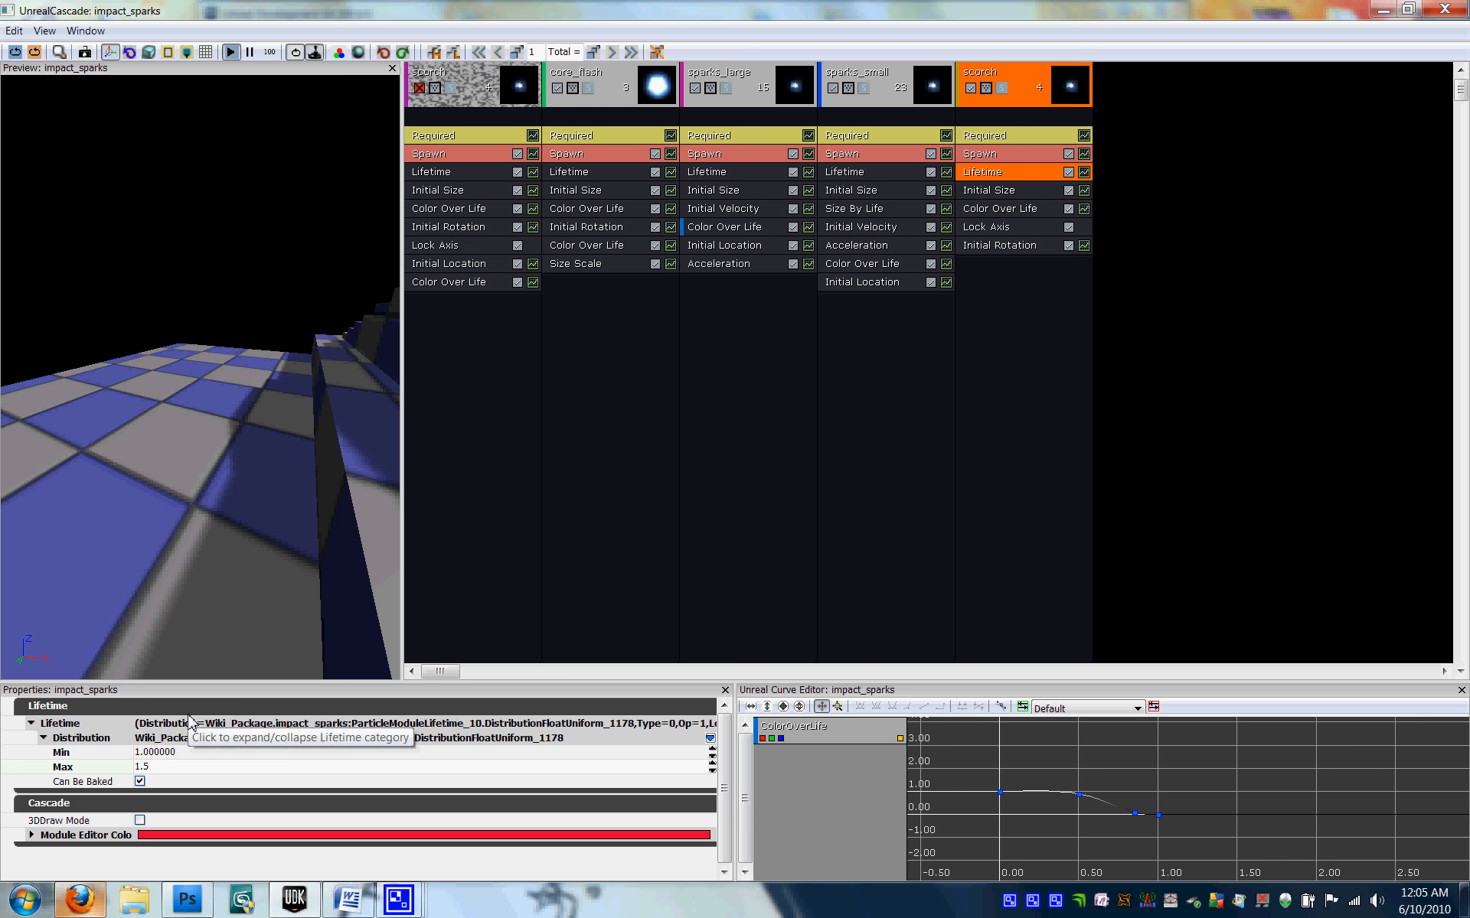
Set the Start Rotation minimum in the new scorch emitter's Initial Rotation module to -1
click(999, 245)
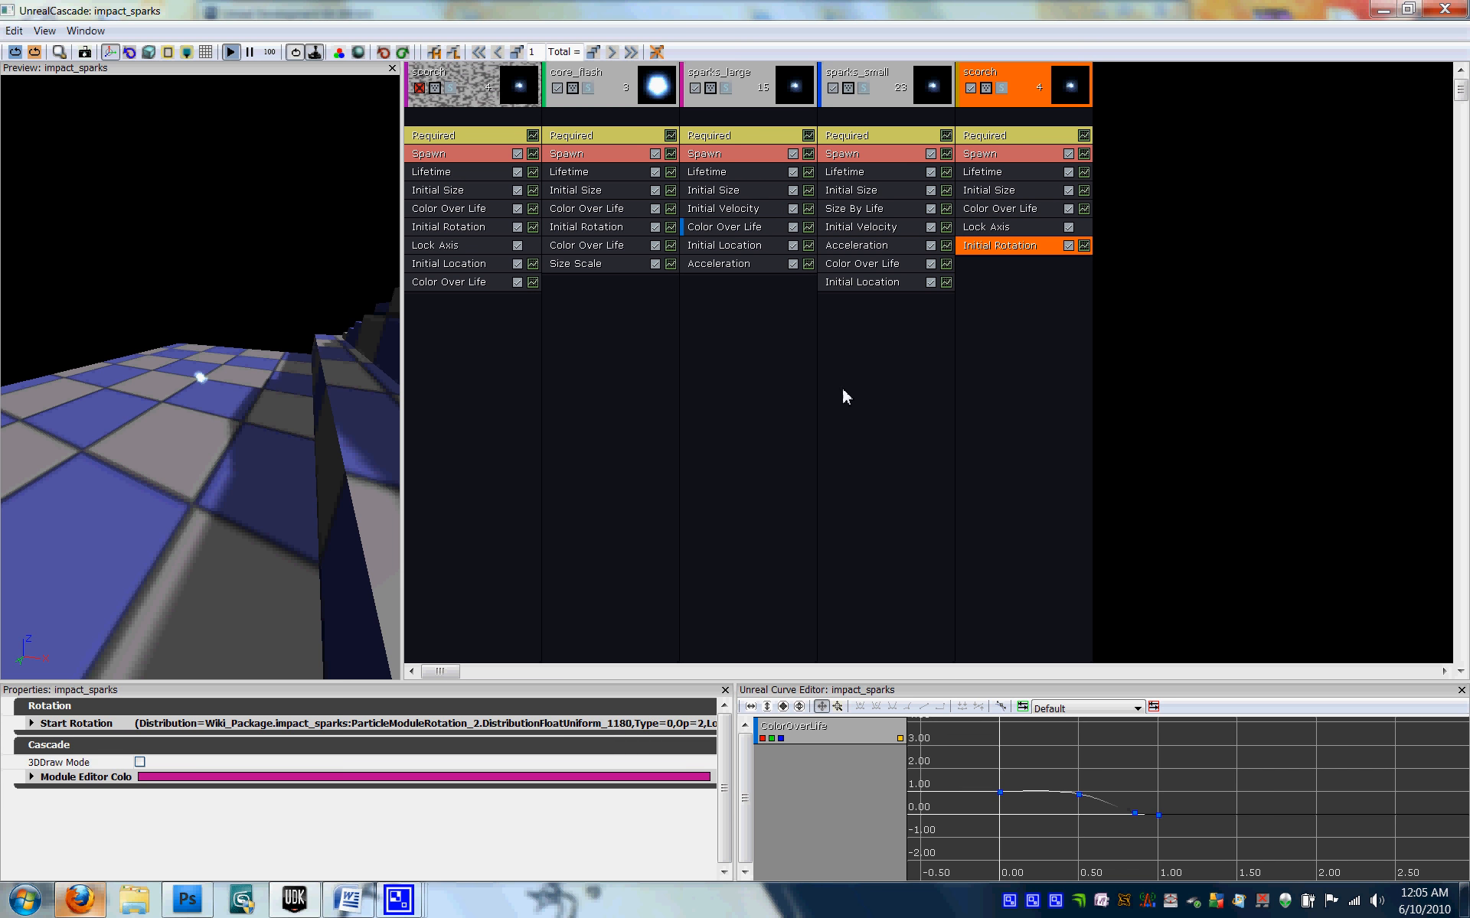
click(34, 725)
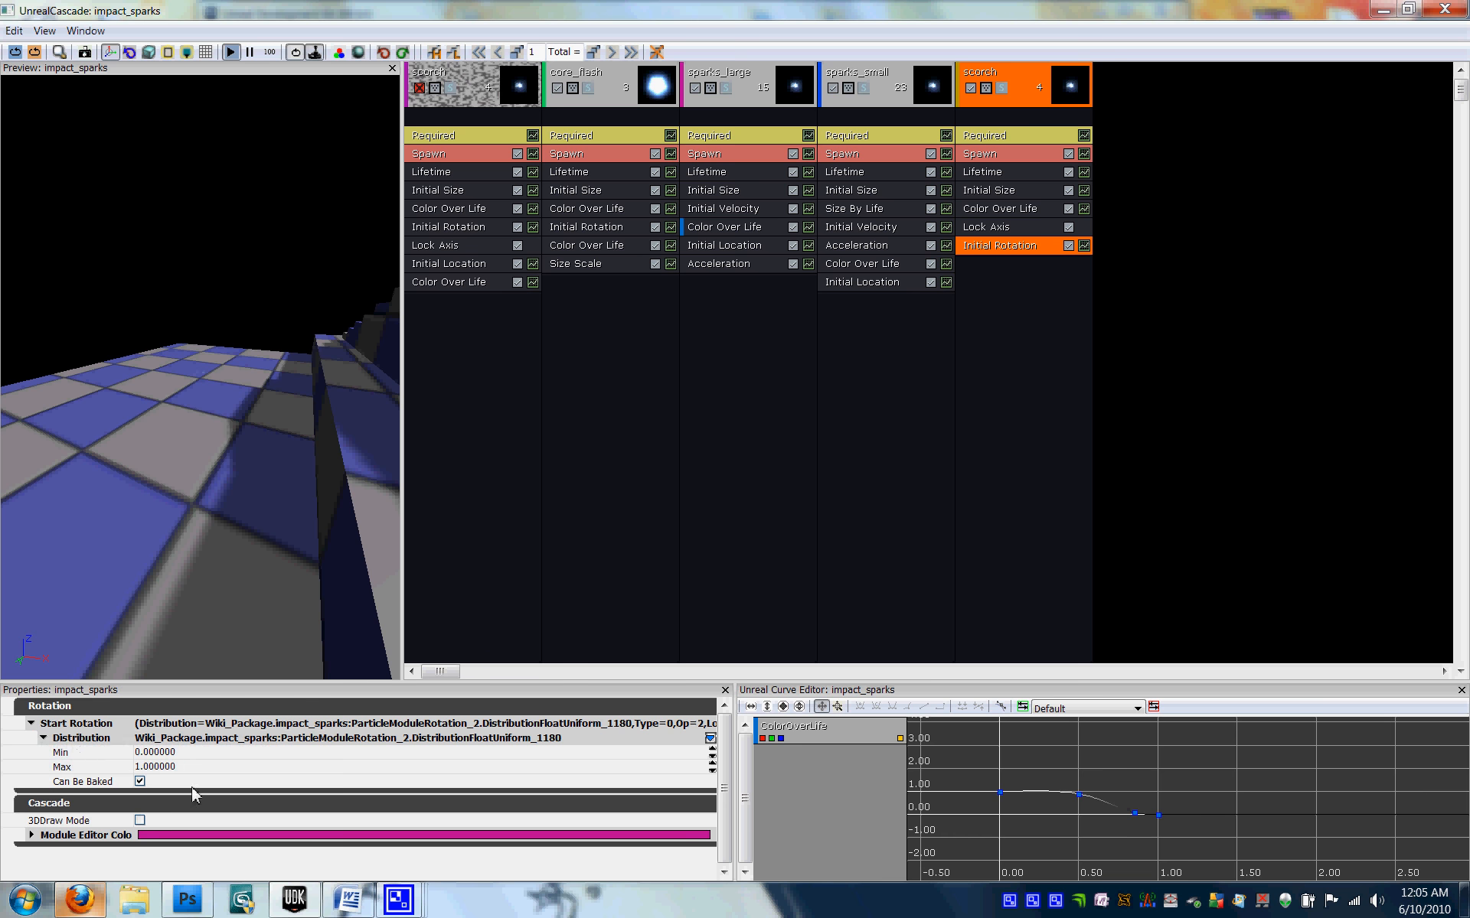
click(184, 752)
text(-1)
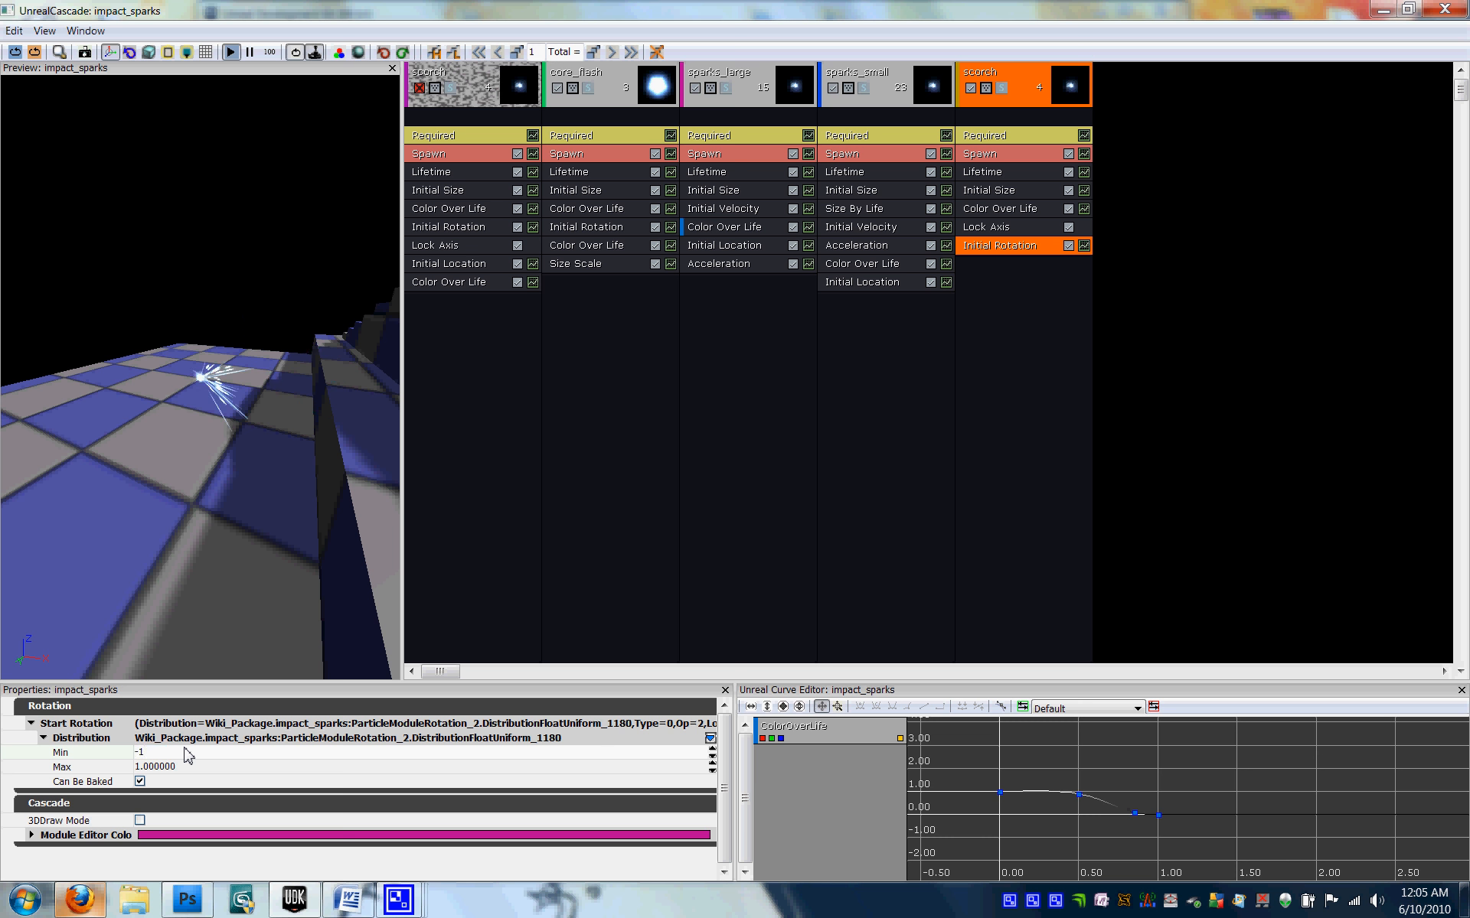
click(32, 723)
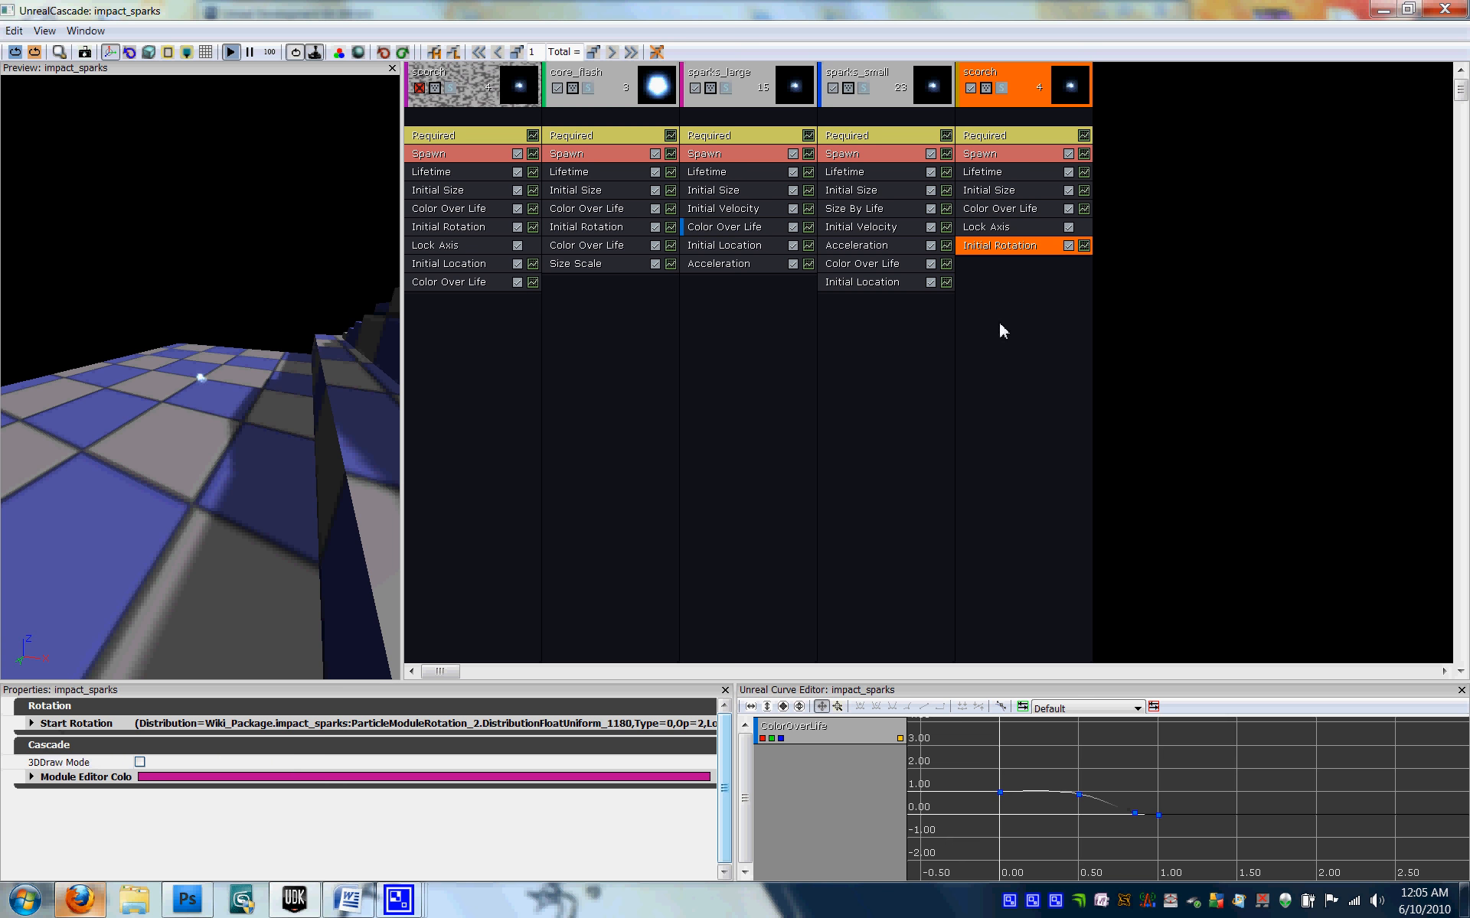
Set the Lock Axis Flags of the new scorch emitter's Lock Axis module to EPAL_X
click(978, 227)
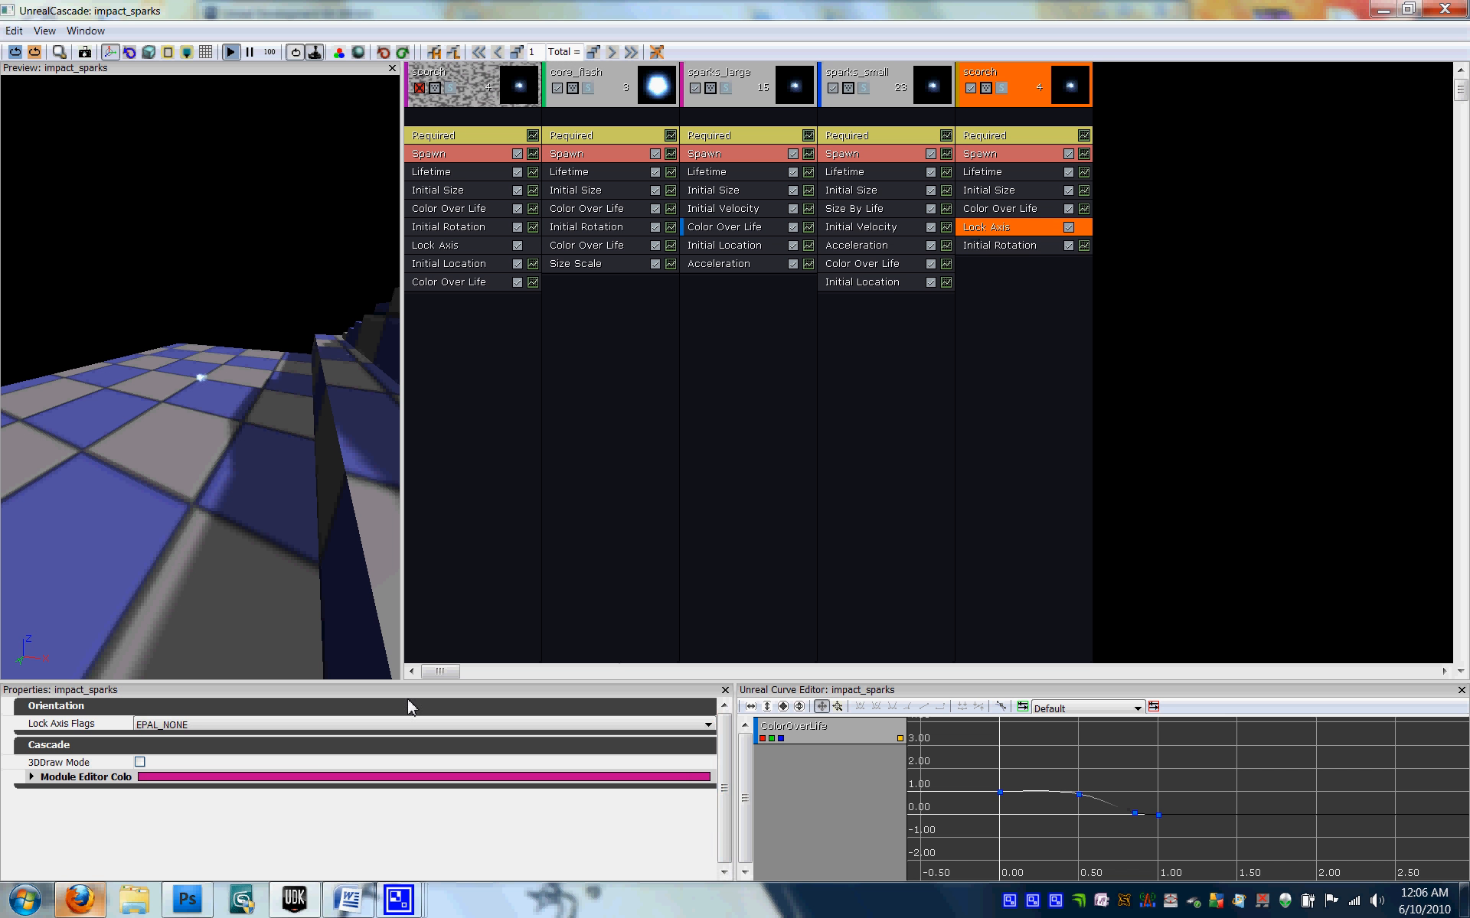
mouse_move(88, 731)
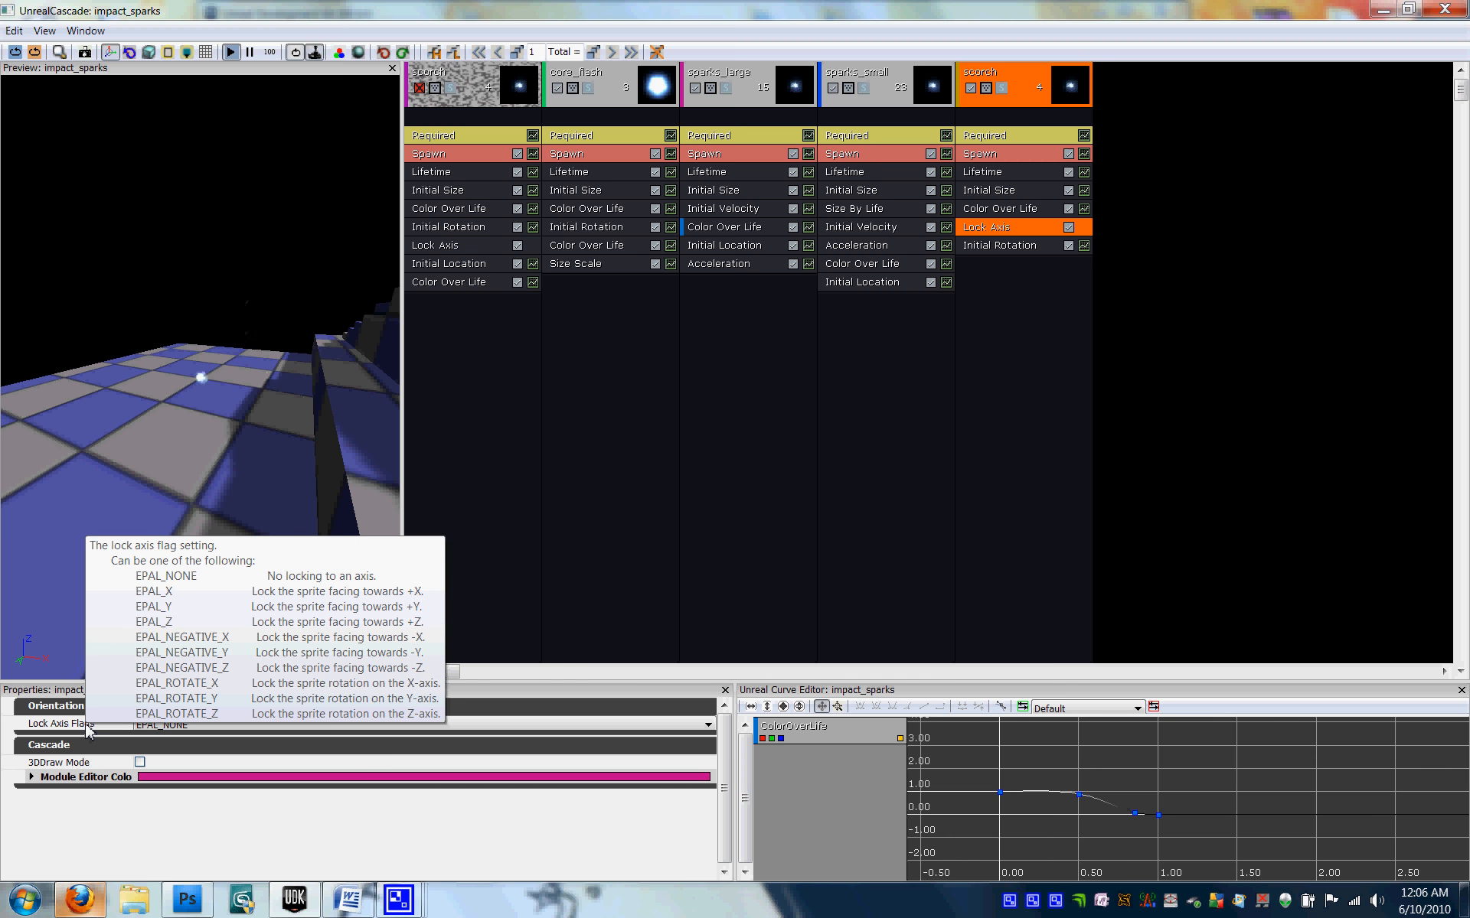
click(708, 725)
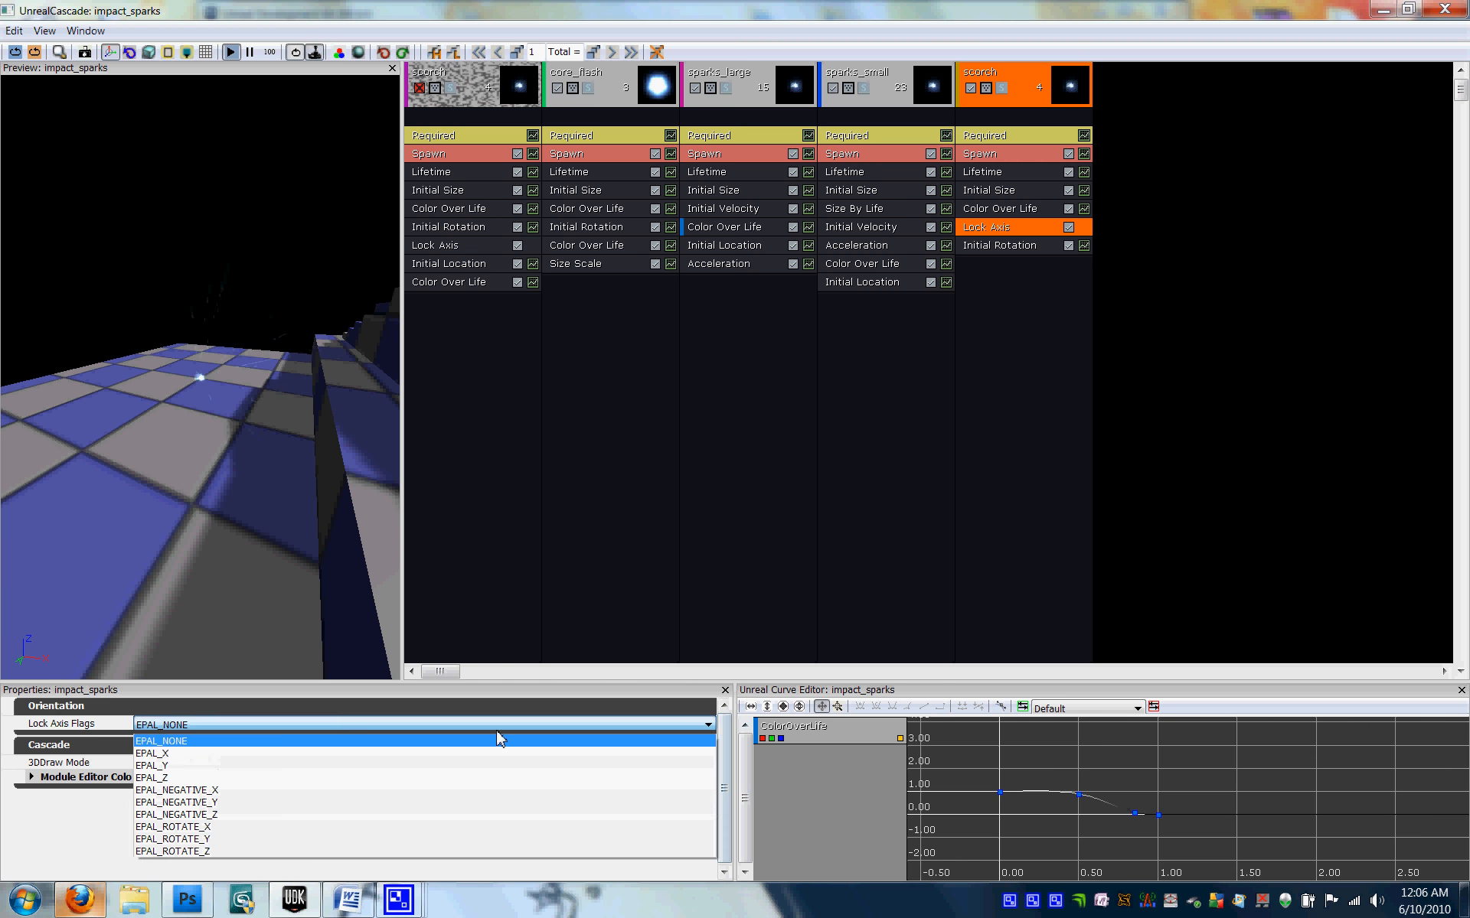
click(194, 756)
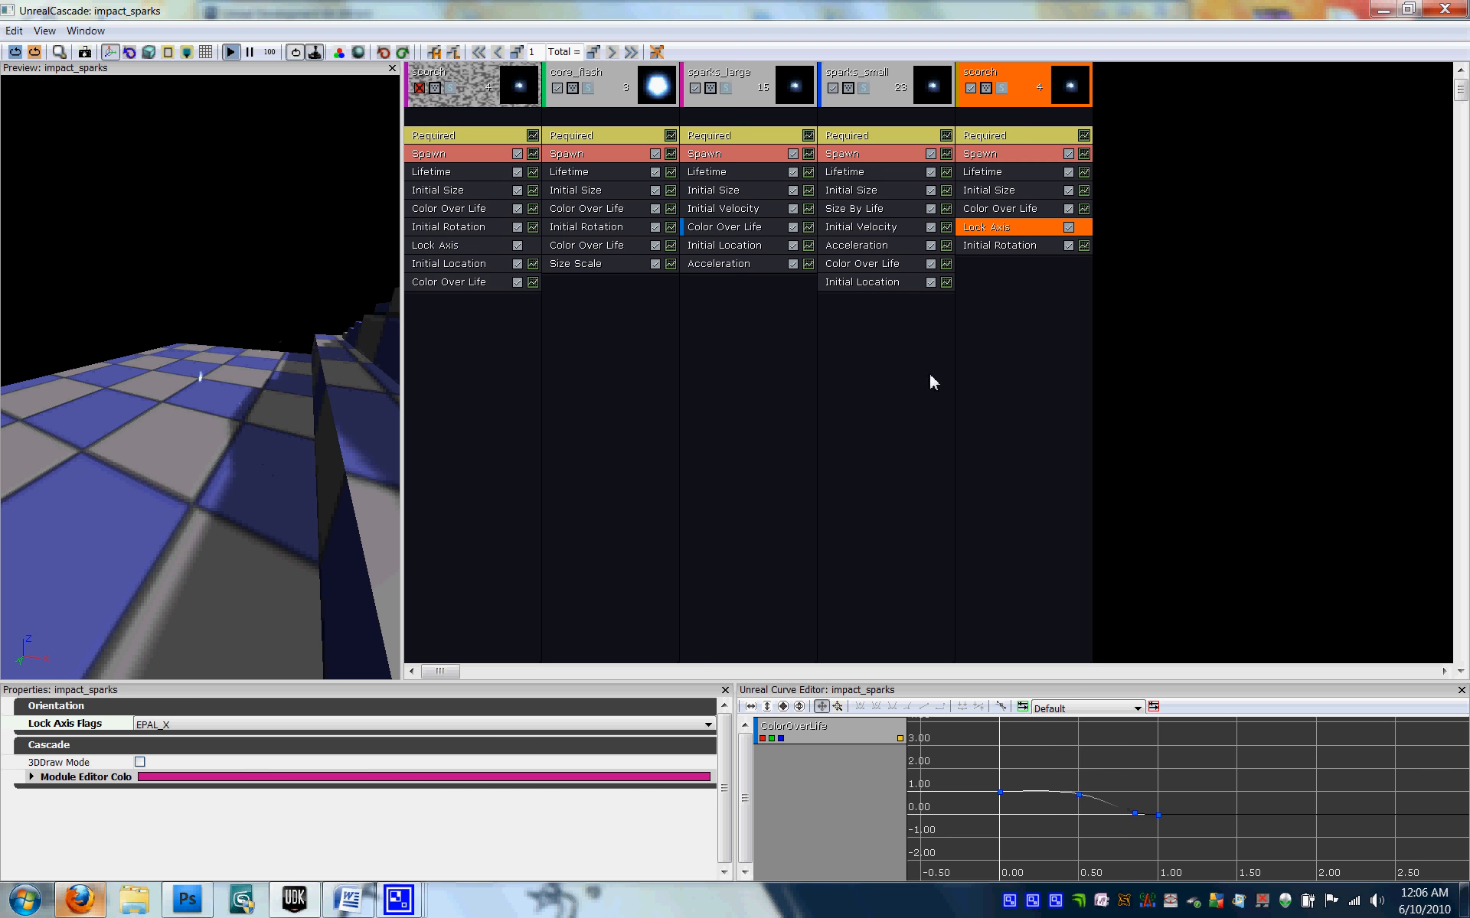
Add an Initial Location module to the new scorch emitter and change its Start Location distribution to DistributionVectorConstant
right_click(991, 299)
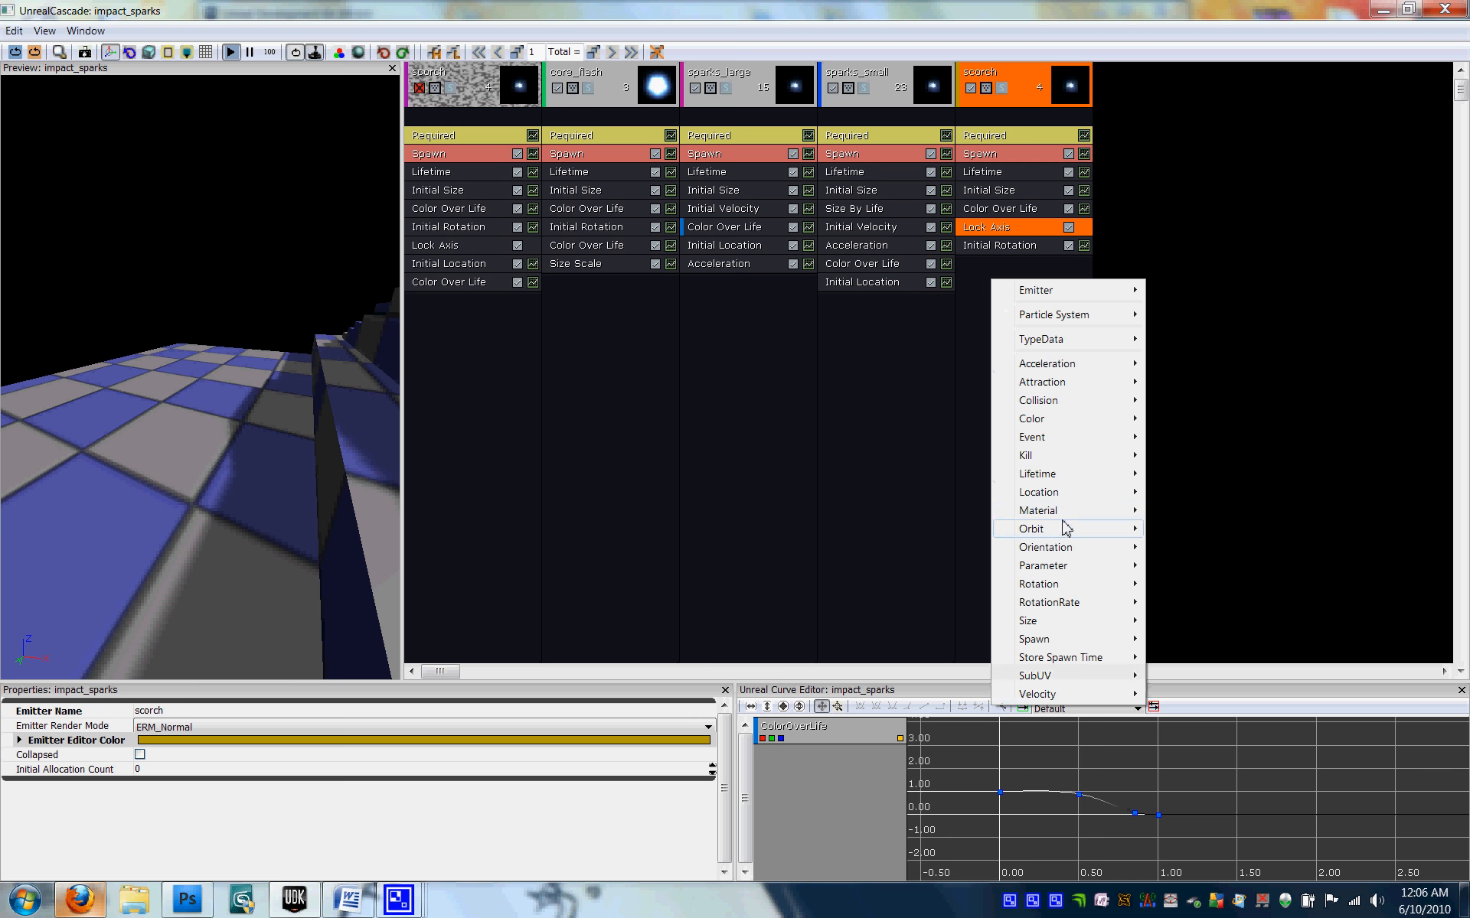
mouse_move(1107, 498)
click(1198, 493)
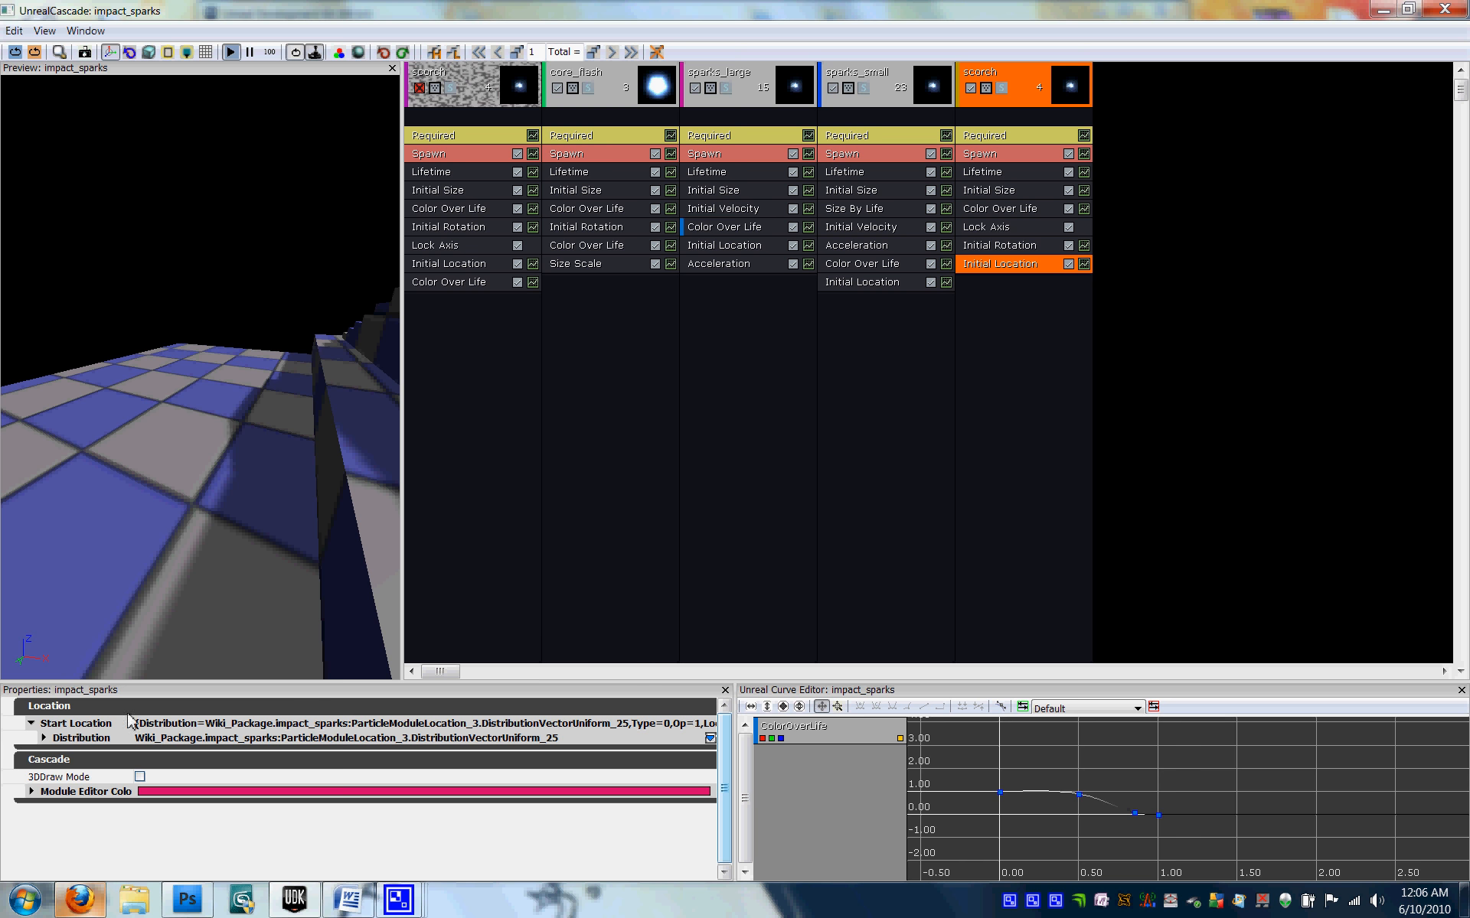
click(44, 739)
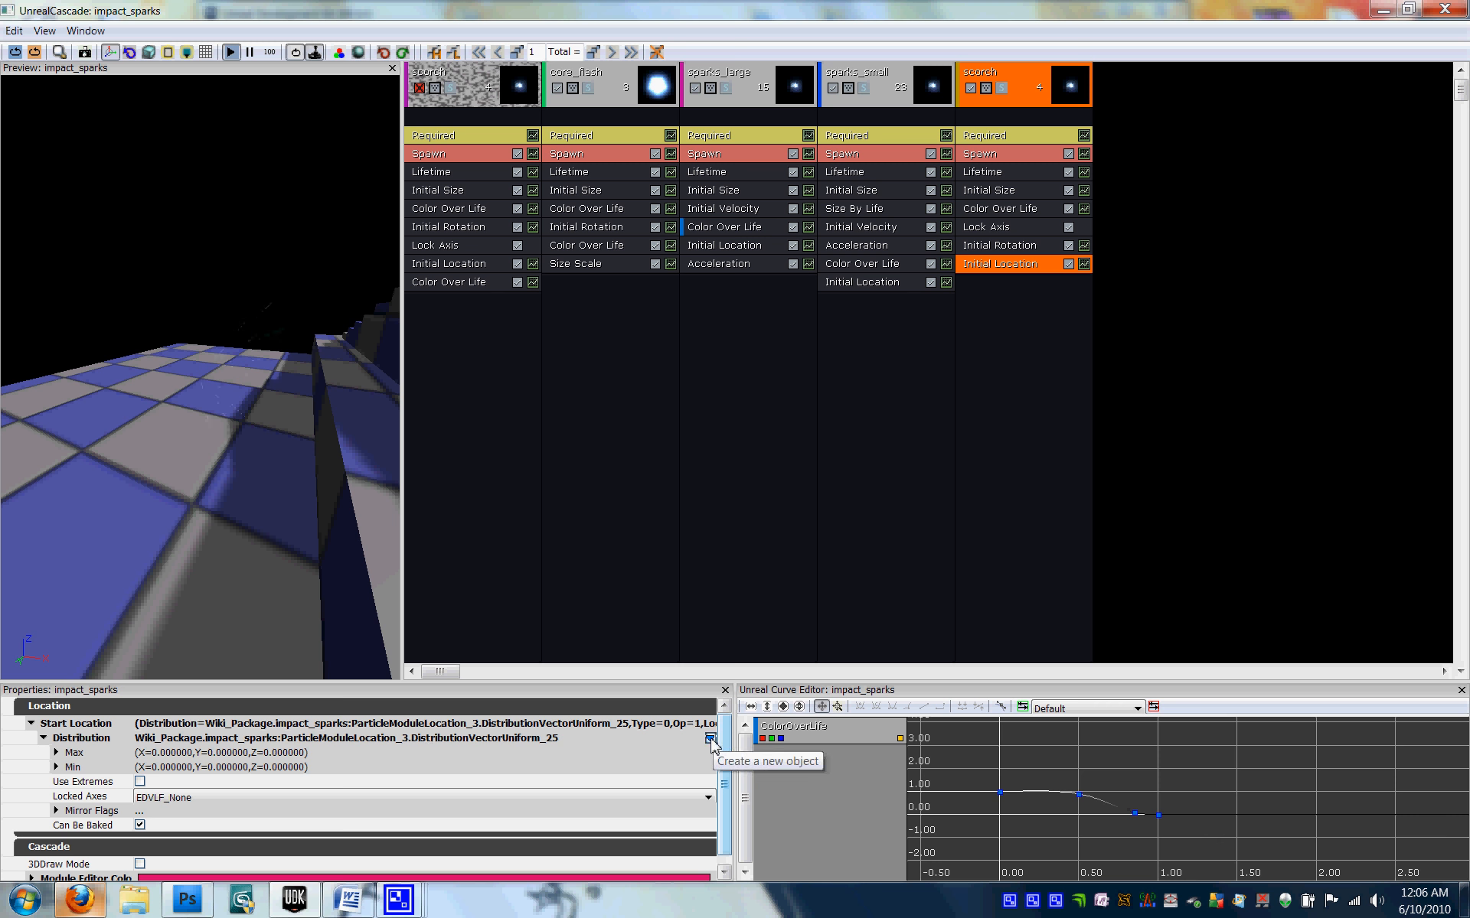
click(710, 740)
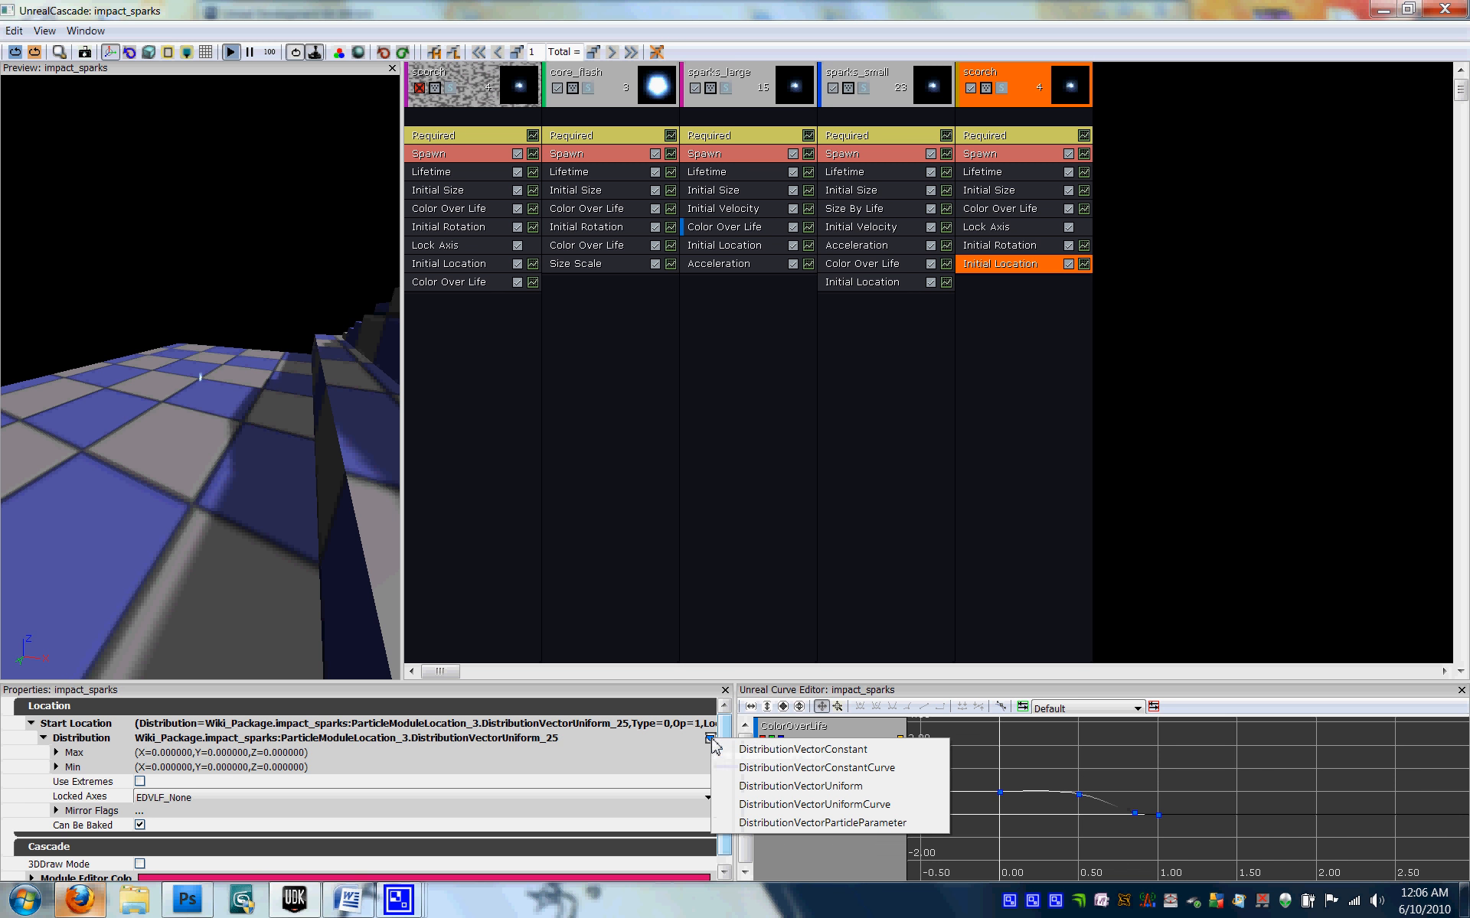
click(826, 751)
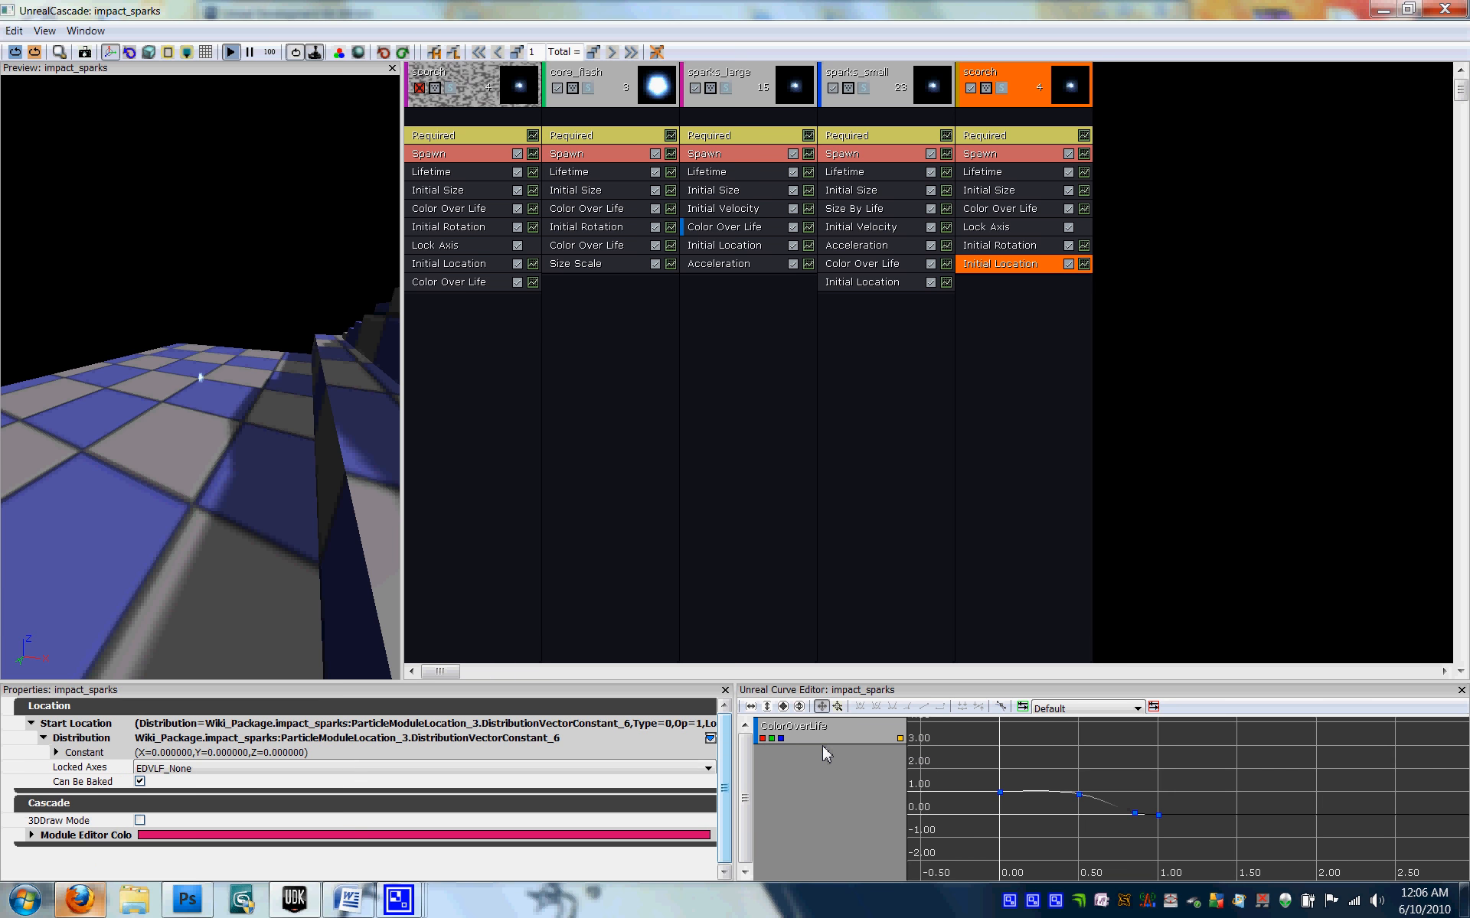
Set the Start Location constant's X value to 0.2 in the new scorch emitter's Initial Location module
click(56, 752)
click(173, 768)
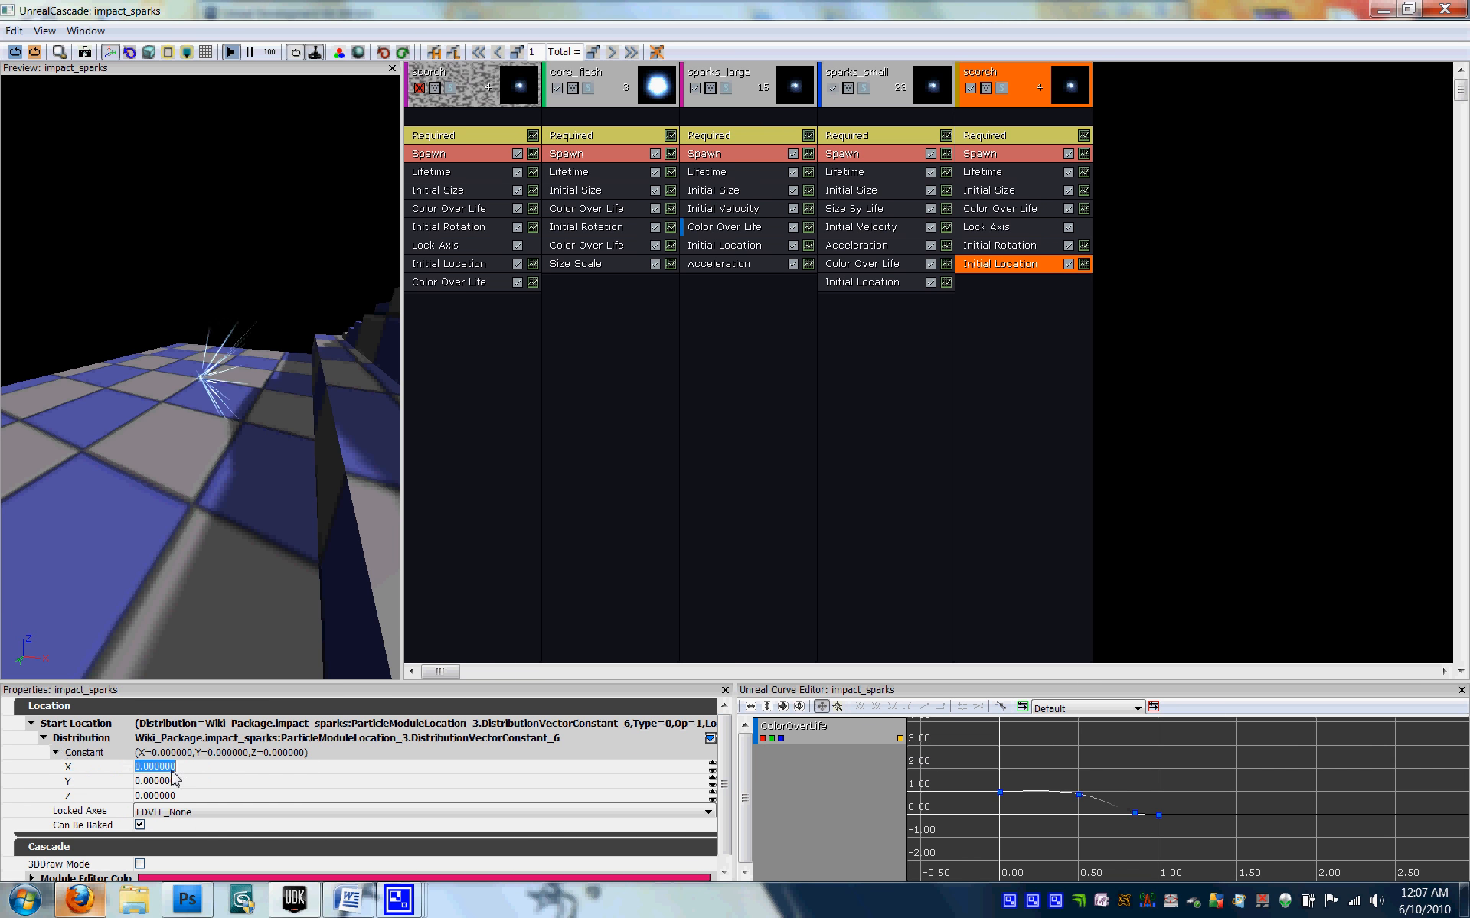
key(BackSpace)
text(.2)
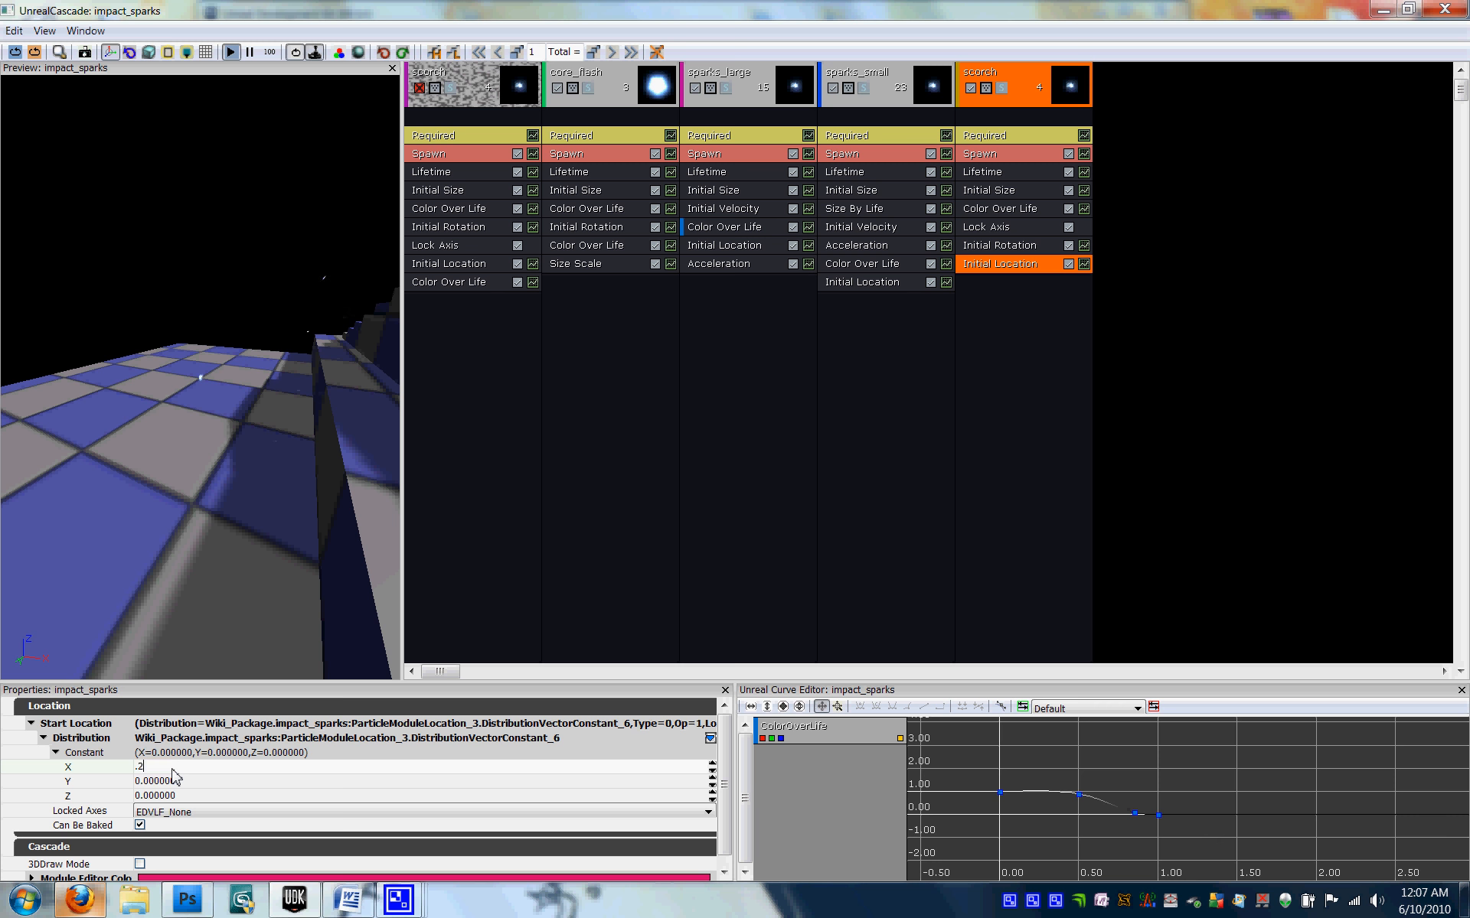
click(187, 779)
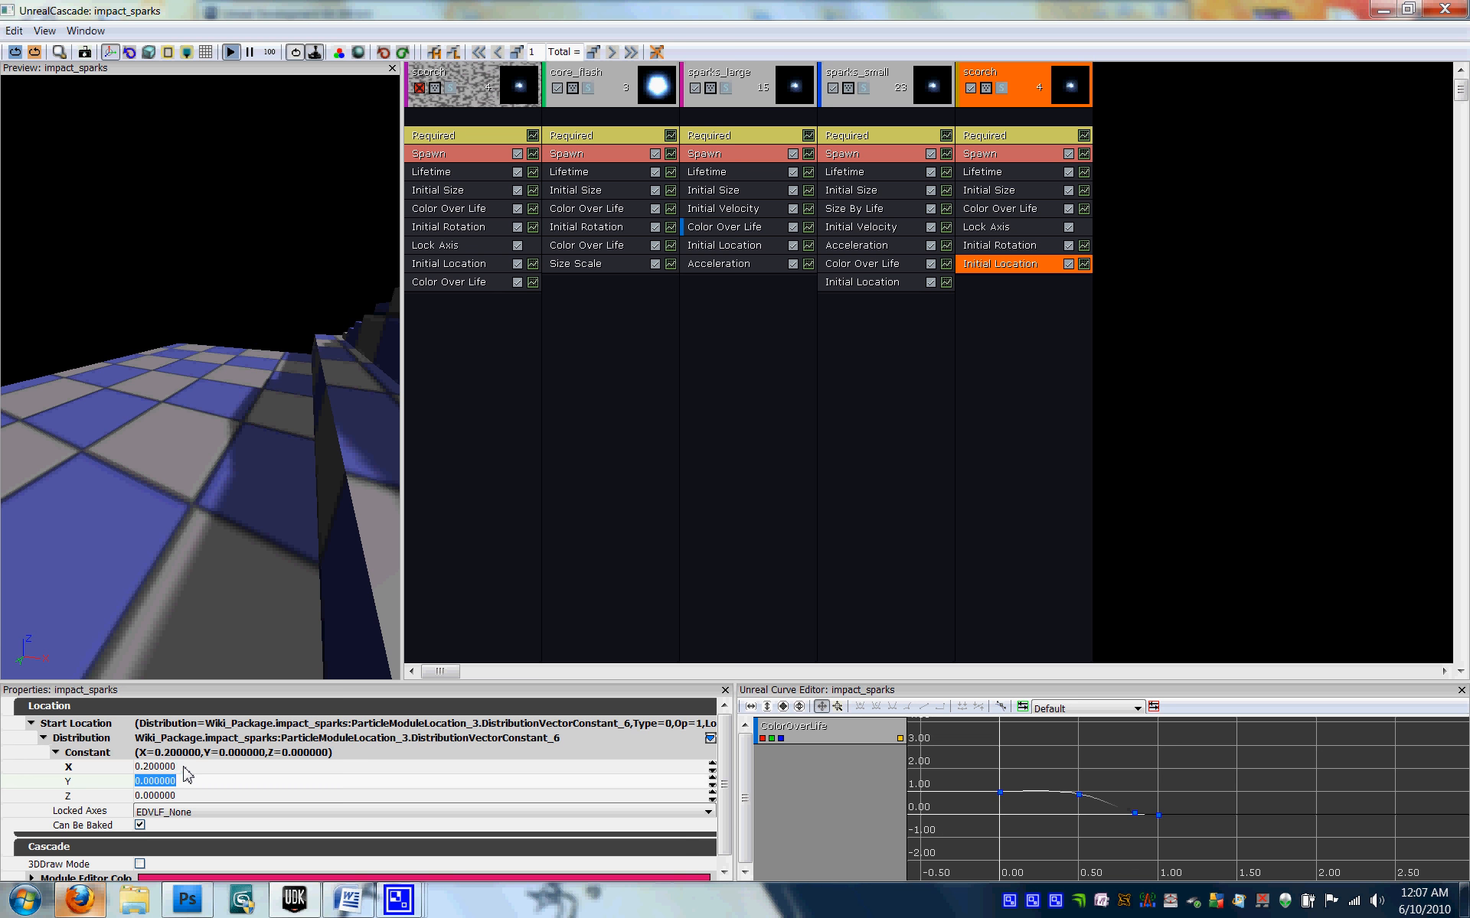
double_click(70, 754)
double_click(60, 737)
double_click(55, 725)
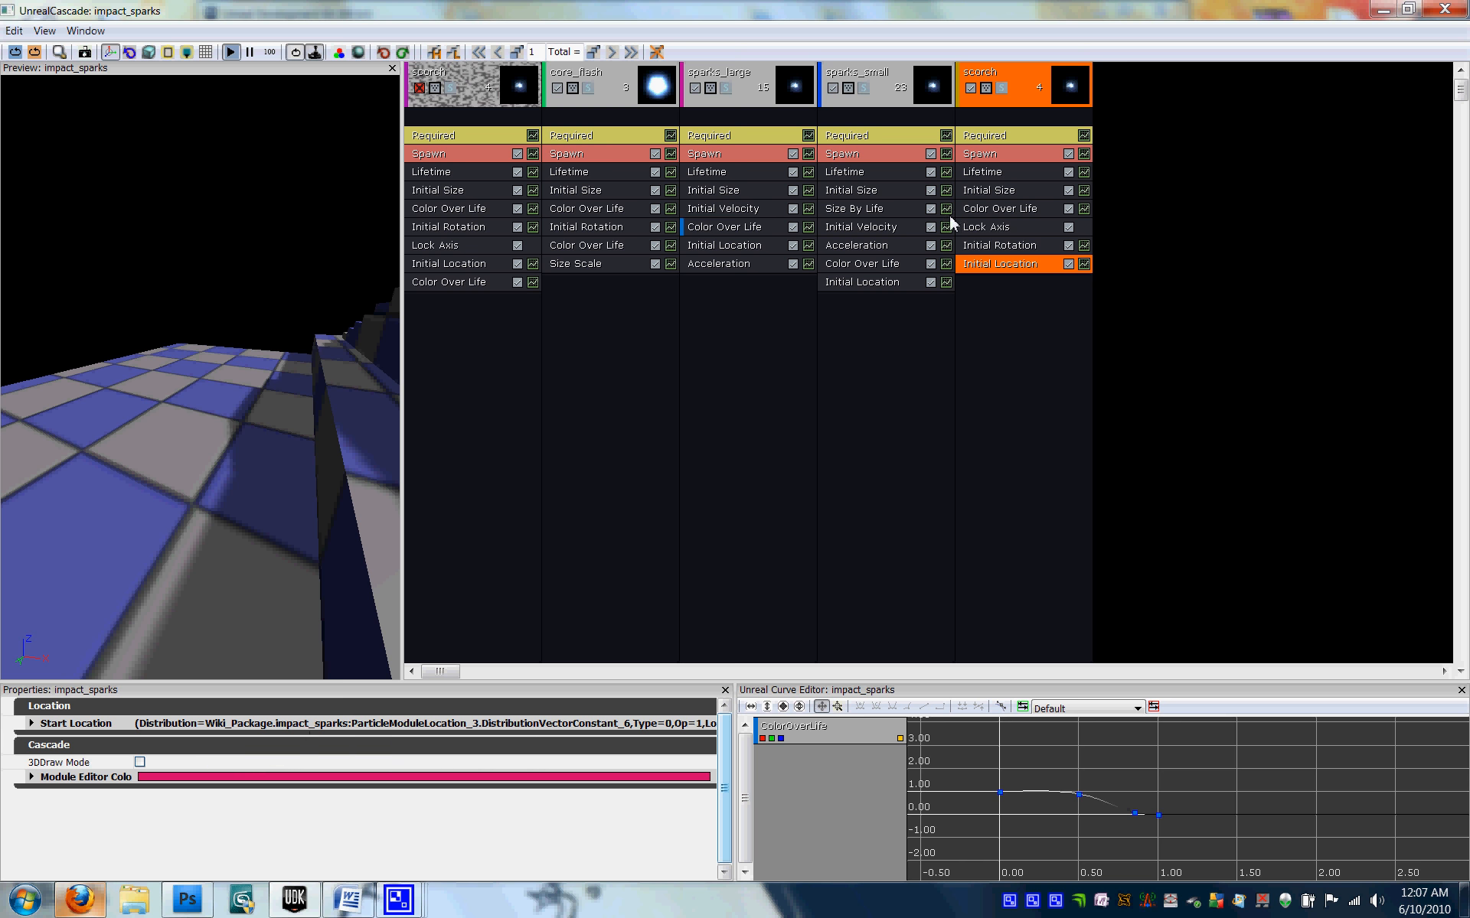
Select all keys of the ColorOverLife curve, apply auto curve interpolation, and slightly lower the incoming tangent handle of the key near 0.5
click(982, 207)
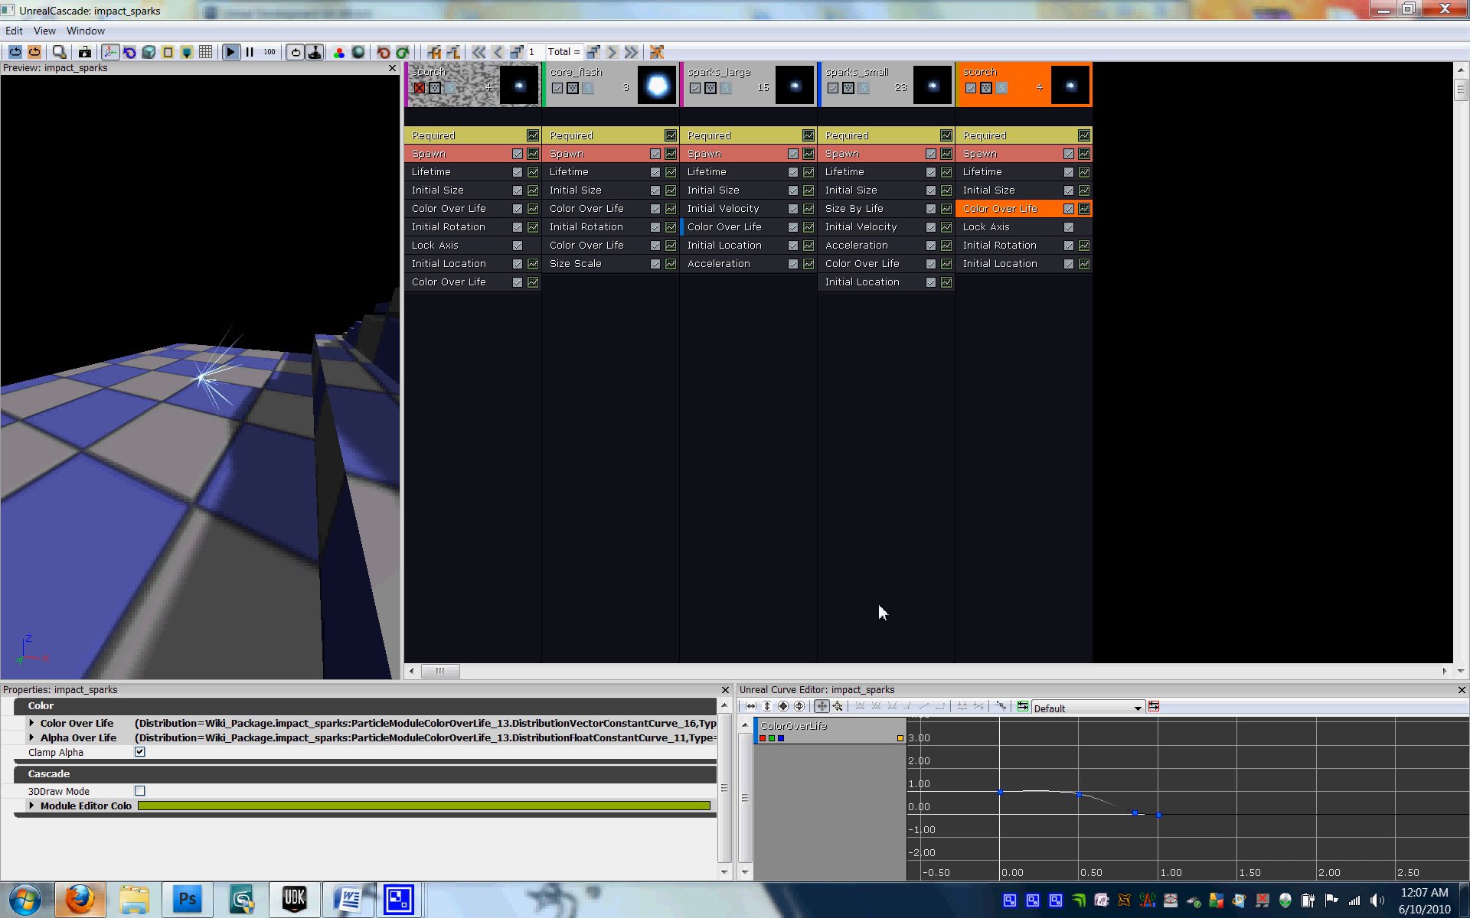
ctrl+alt+drag(980, 765, 1218, 835)
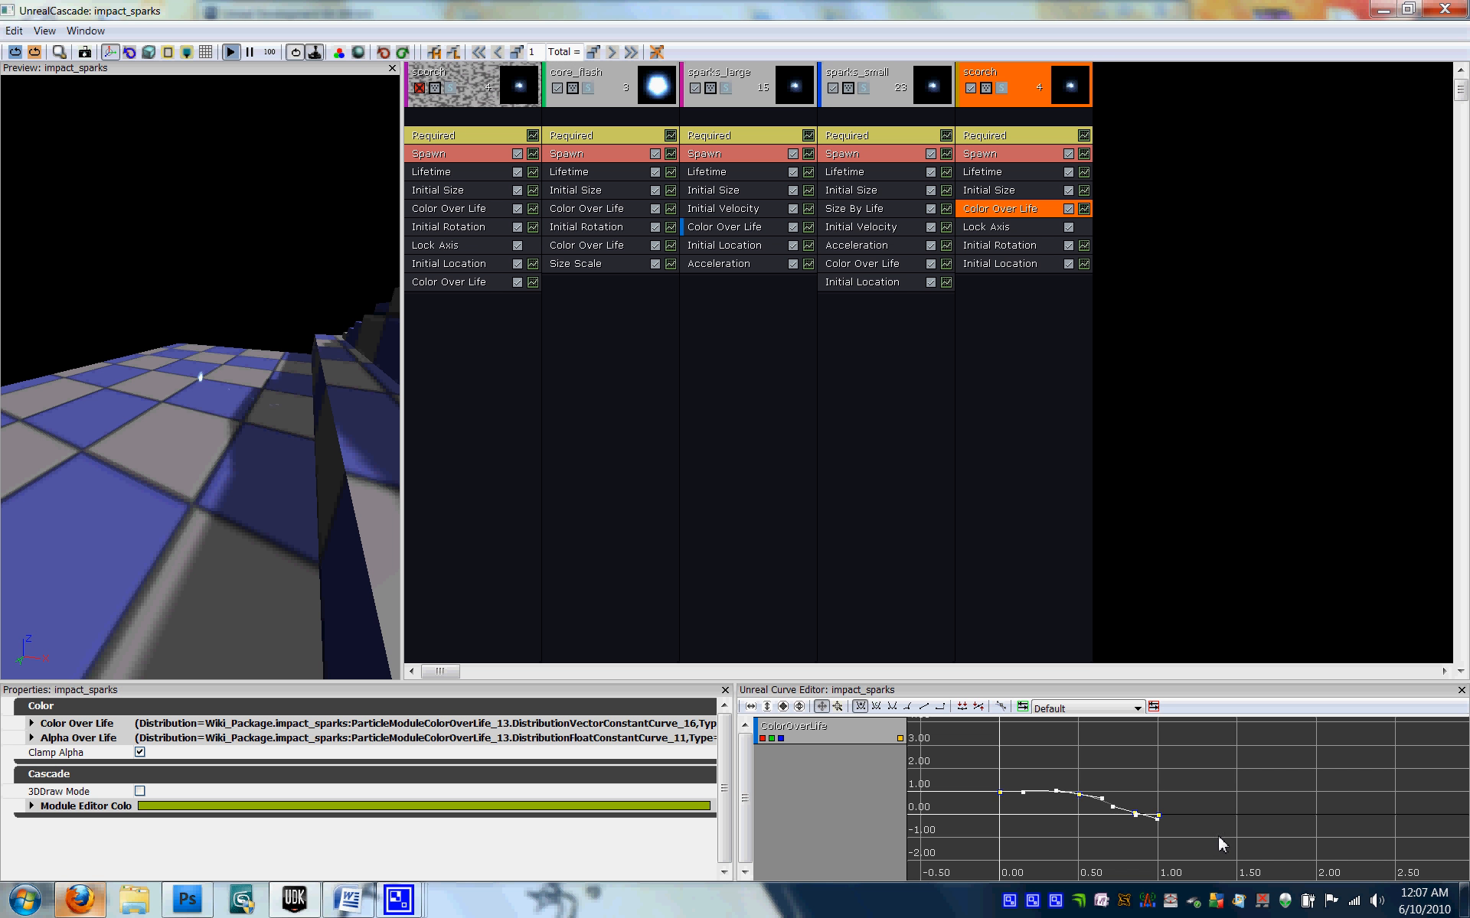
click(859, 705)
mouse_move(1164, 819)
drag(1057, 790, 1057, 794)
Examine the curve points and their output values in the new scorch emitter's Color Over Life distribution
click(30, 724)
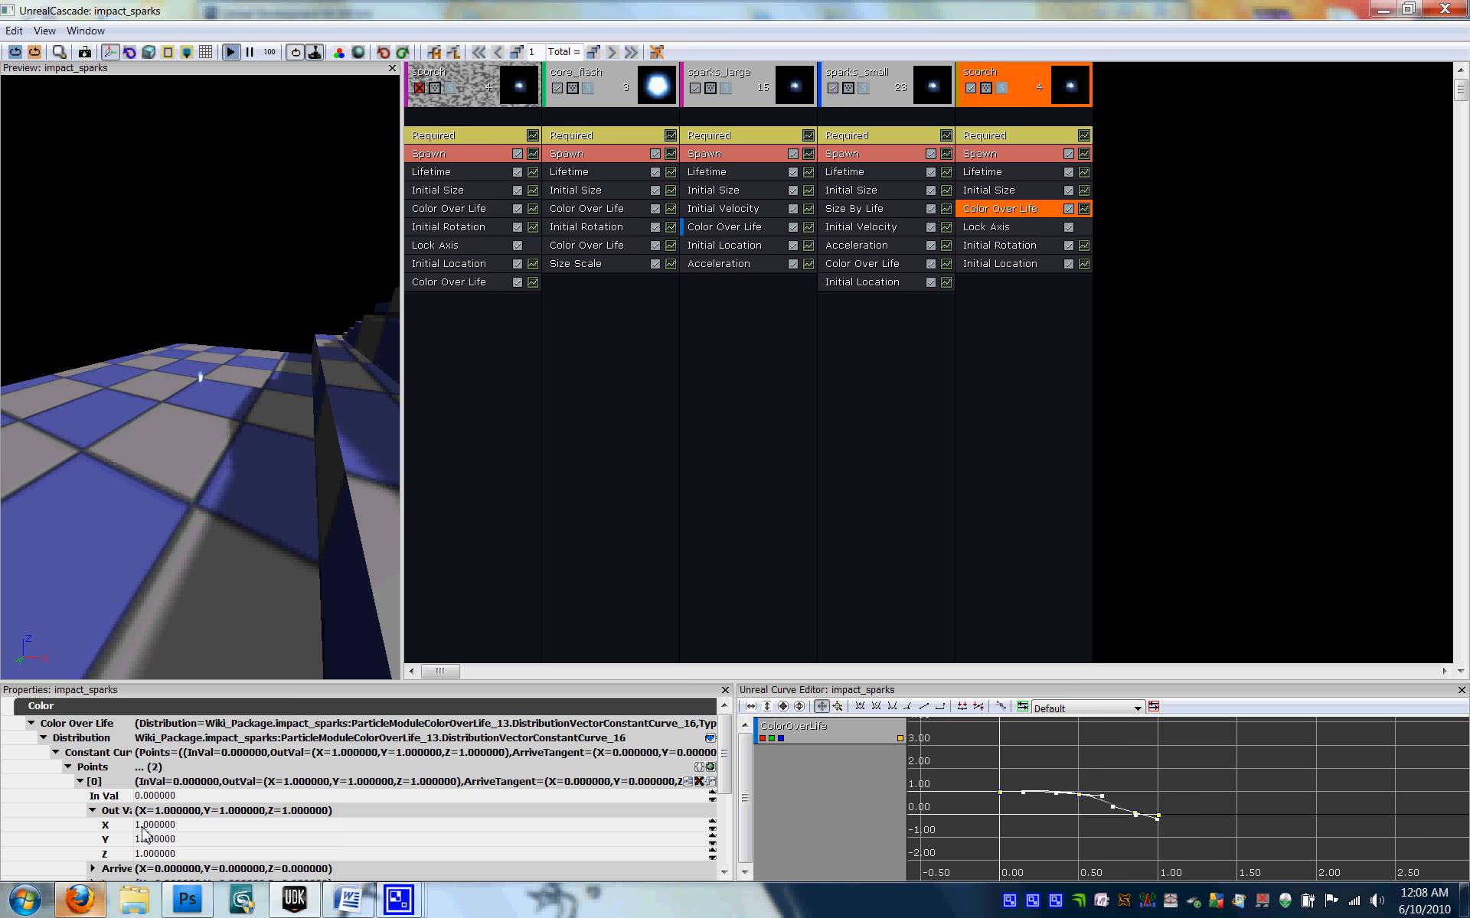
click(80, 781)
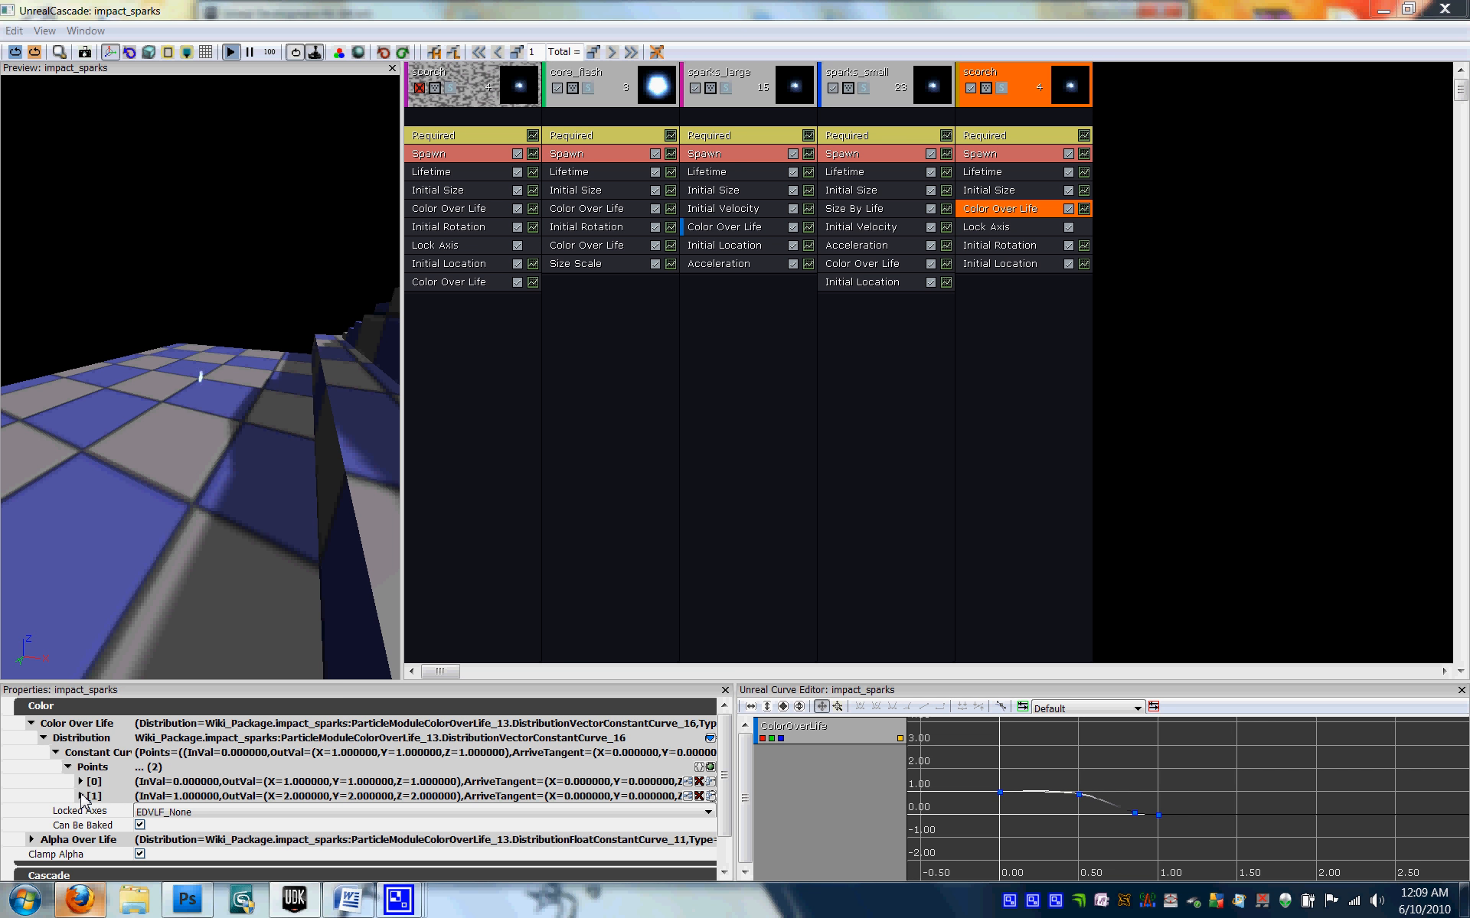
click(67, 767)
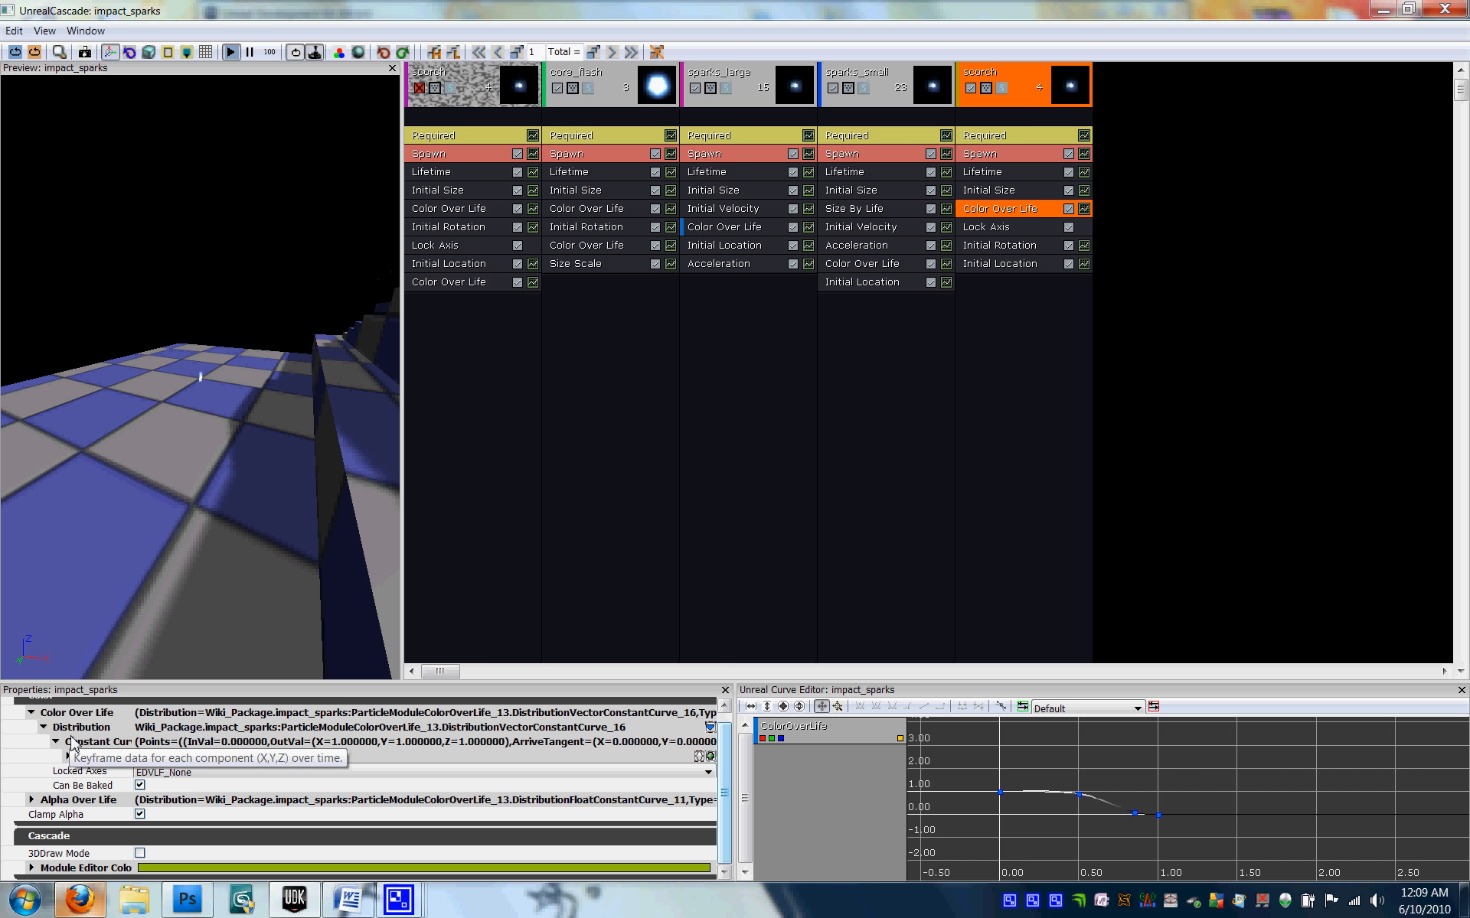